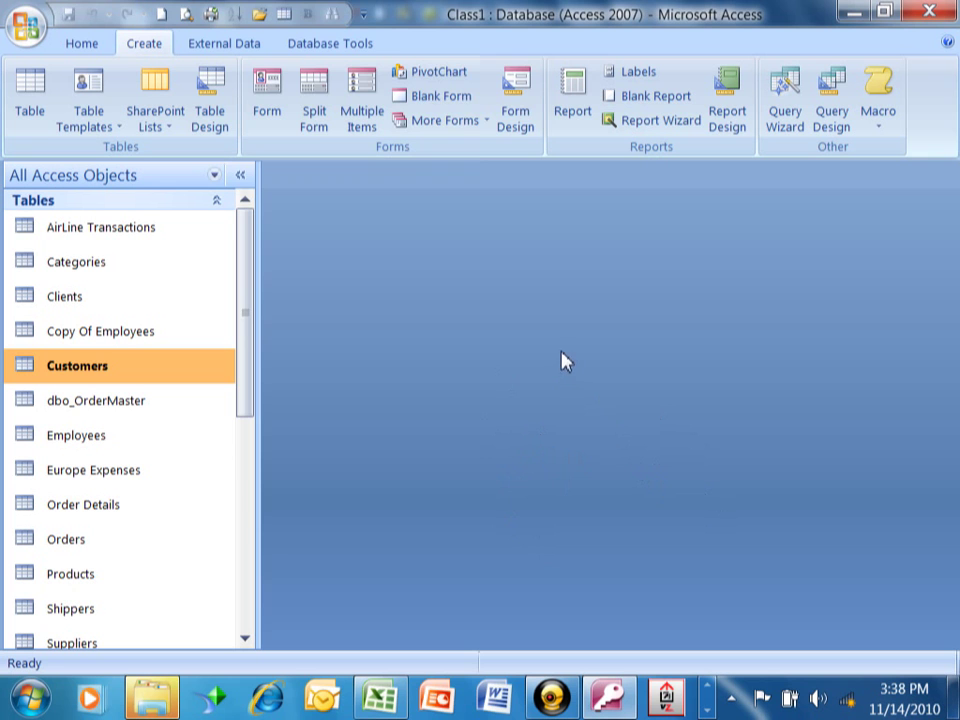
Step: Switch the ribbon to the Database Tools commands
click(330, 45)
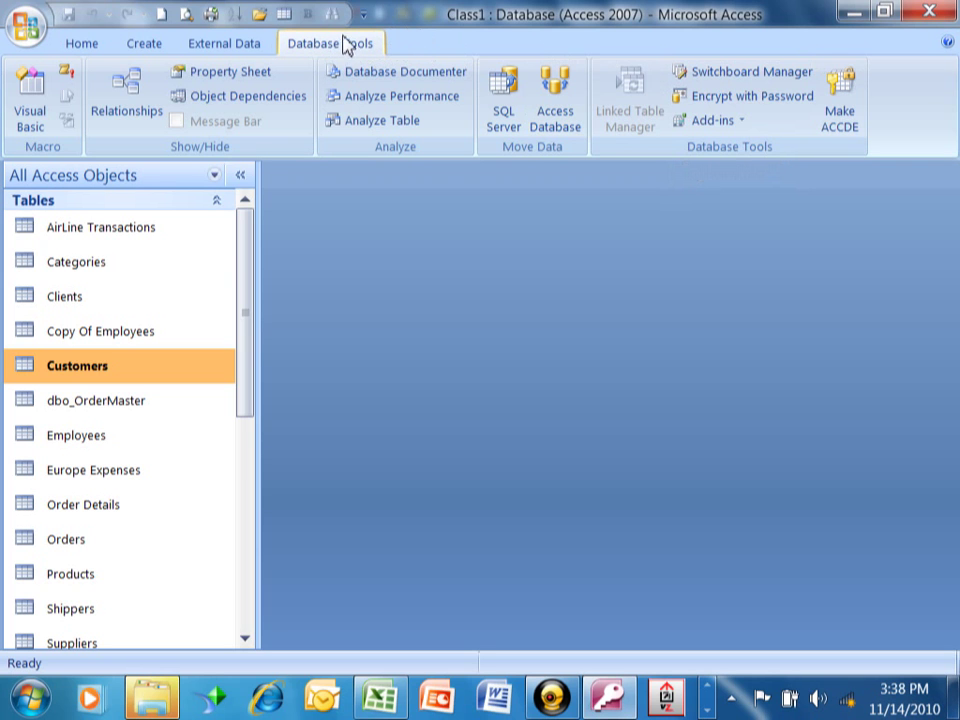
Step: Launch Switchboard Manager, accept creating a new switchboard, and edit the Main Switchboard (Default) page
click(760, 84)
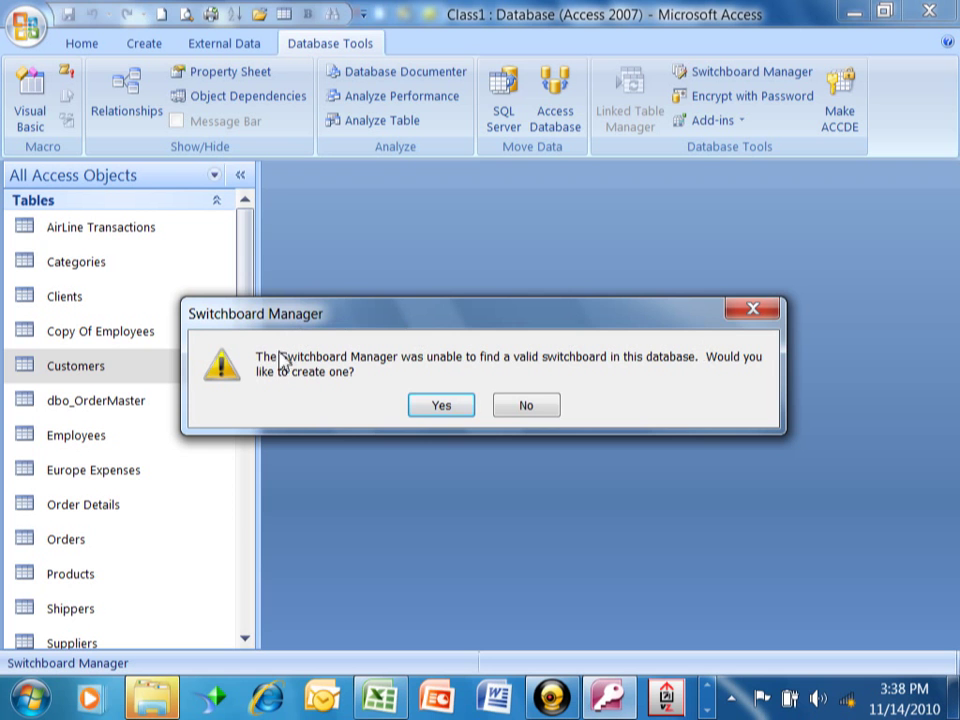
click(437, 408)
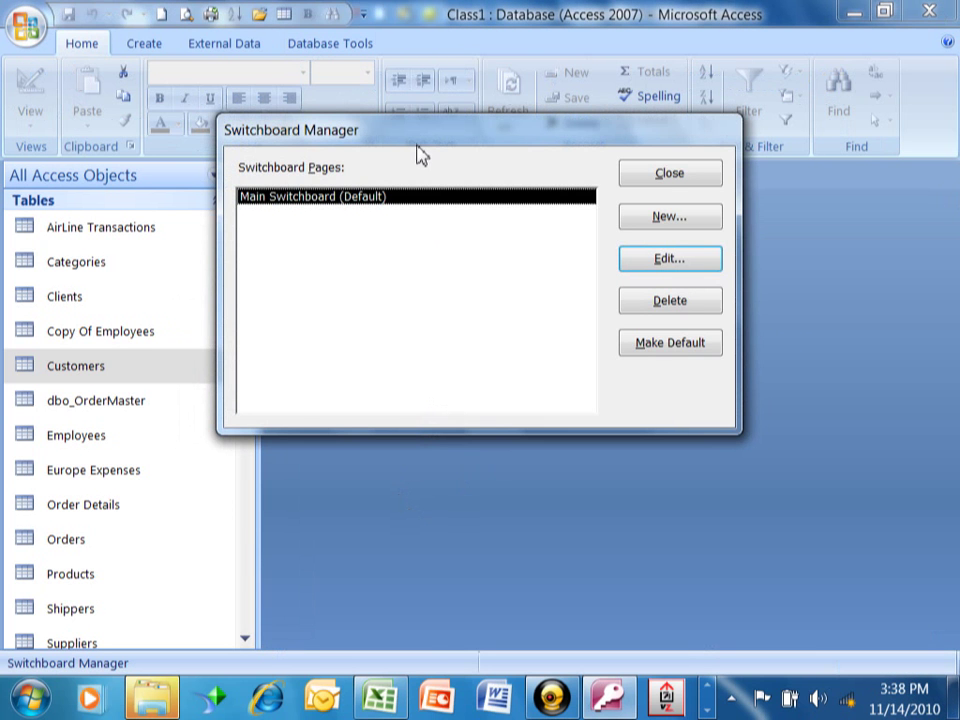
drag(414, 142, 520, 167)
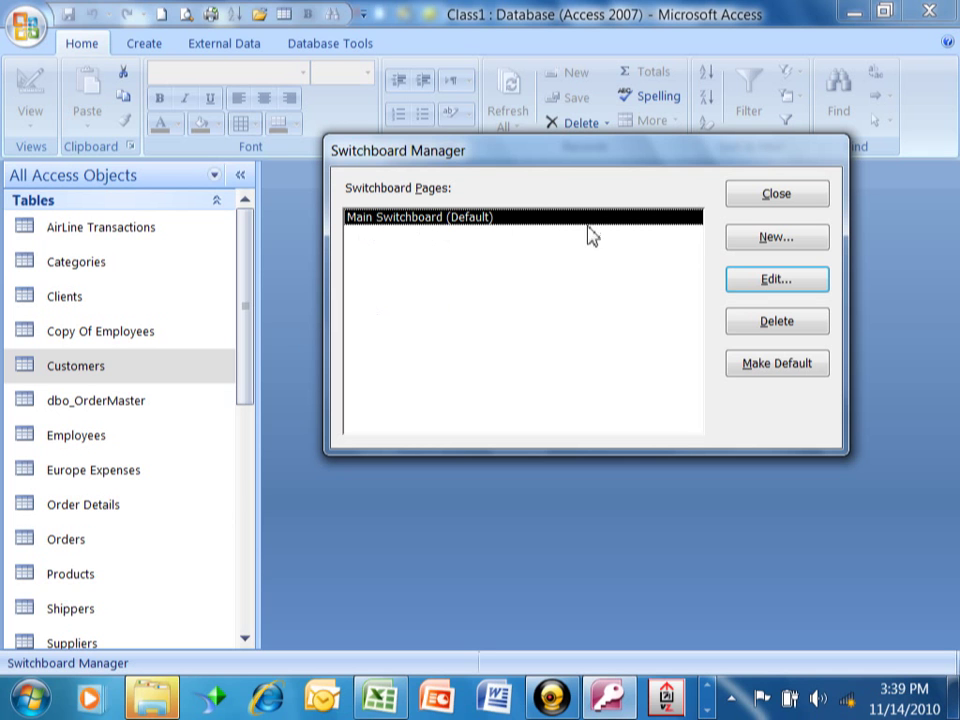
click(768, 288)
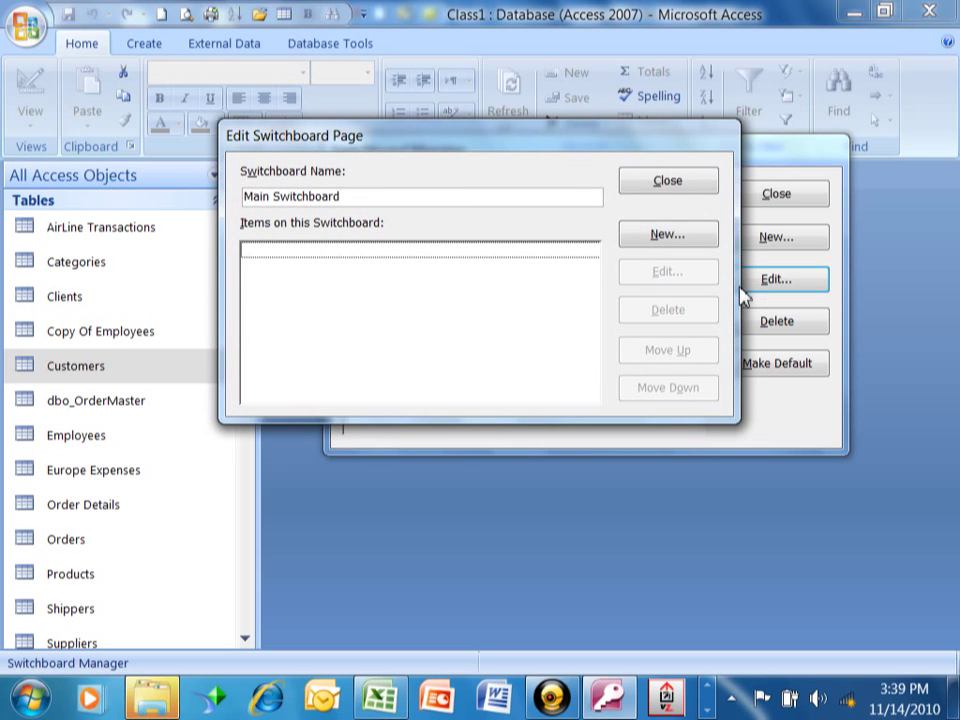
Step: Create a new item titled 'Add a New Order' using the Open Form in Add Mode command
click(652, 240)
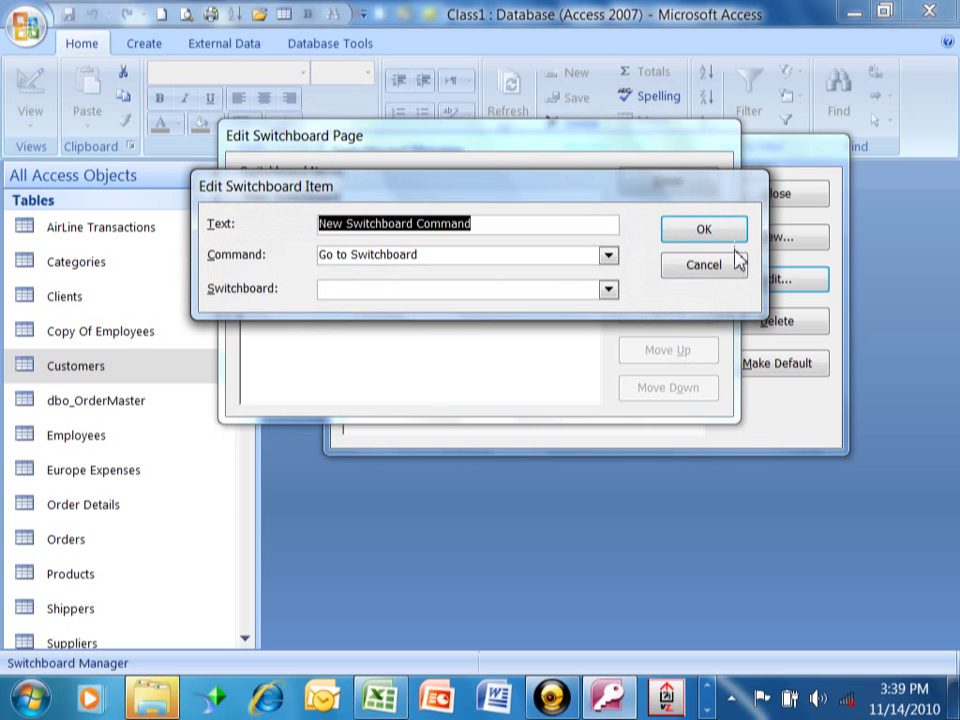
text(Add a New Order)
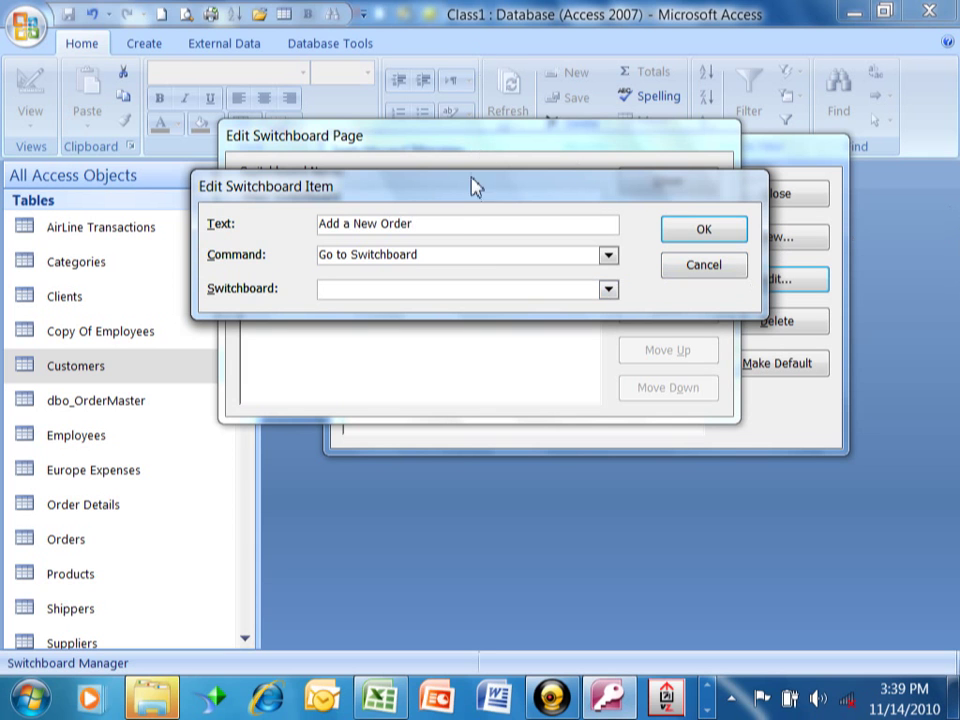
click(608, 257)
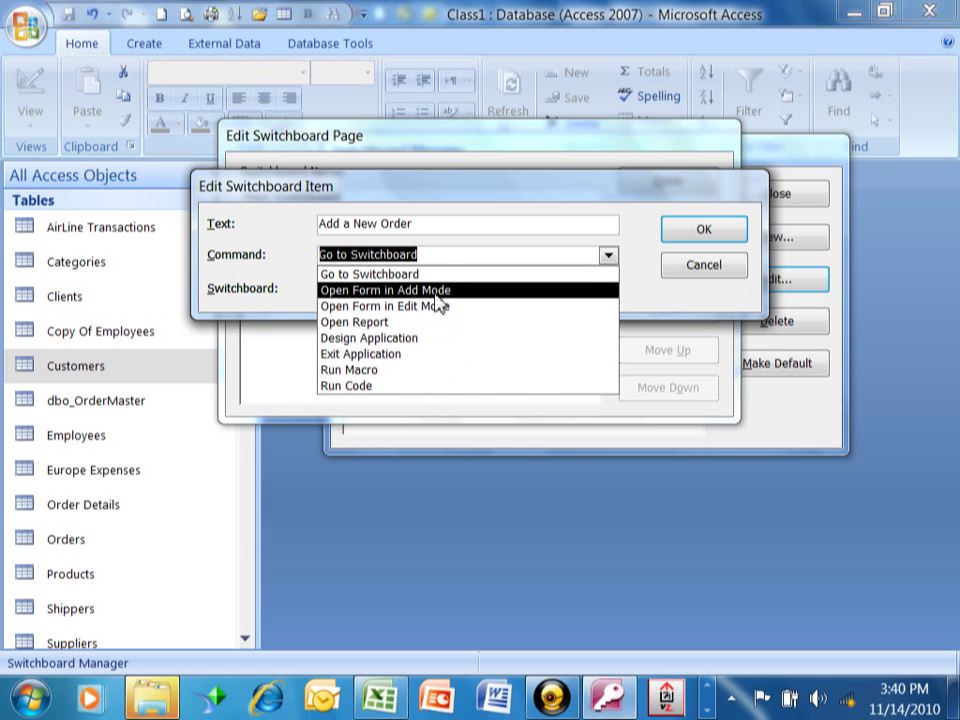
click(472, 290)
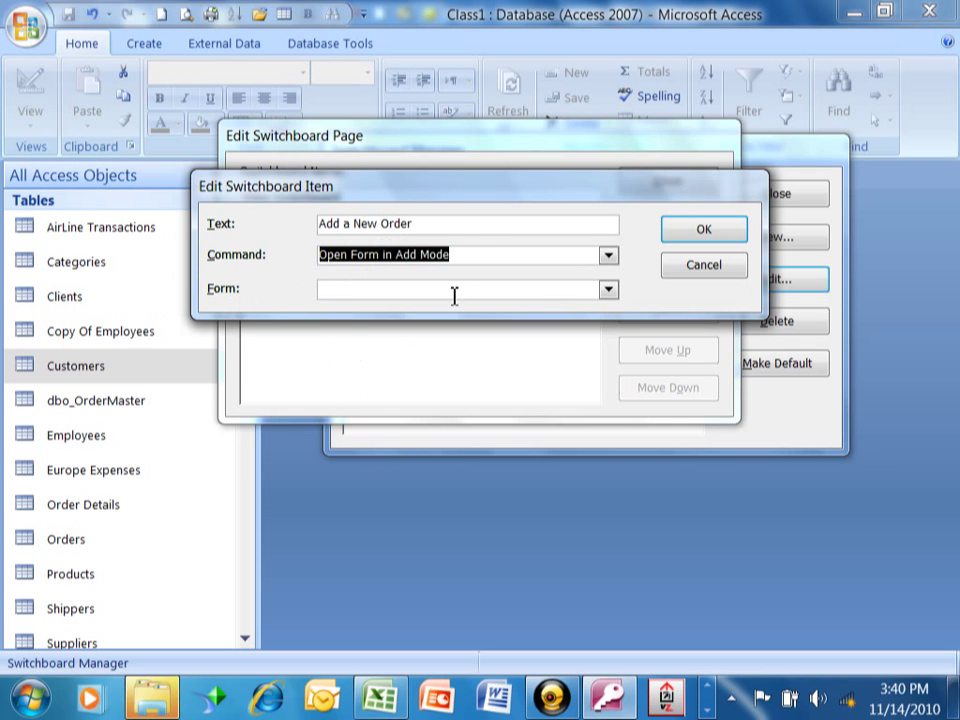
Step: Set the item's form to Orders and save it onto the Main Switchboard
click(608, 290)
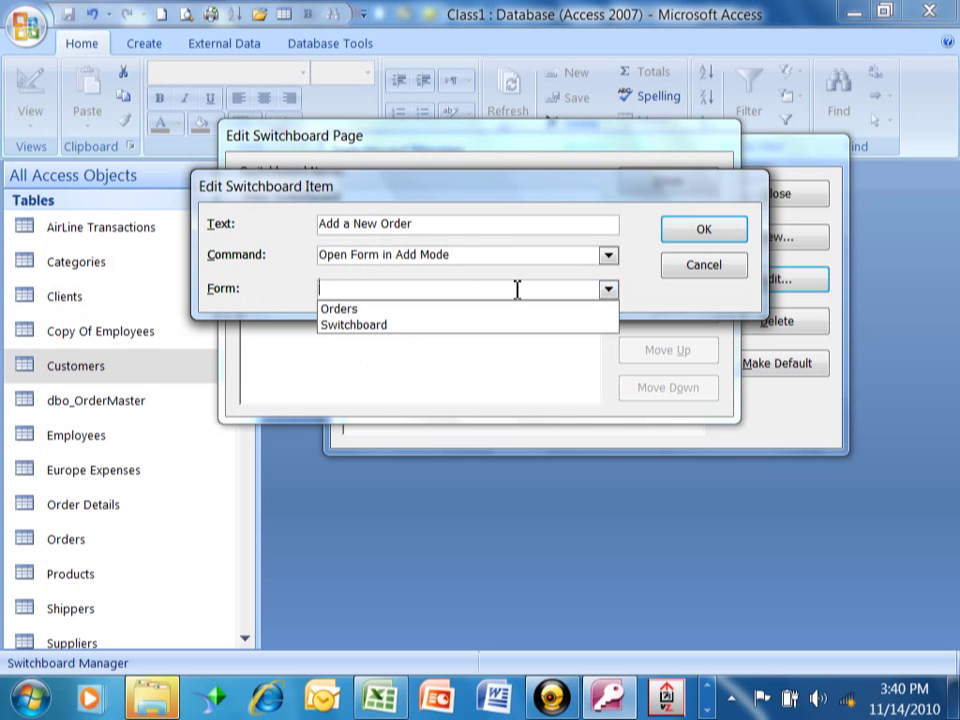
click(361, 318)
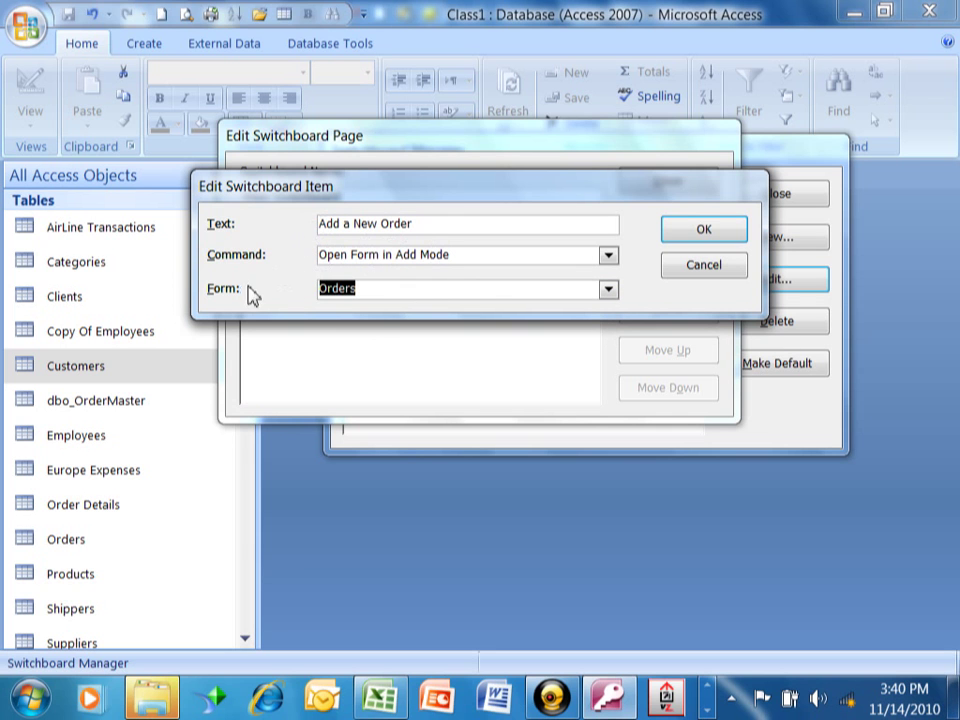
click(726, 238)
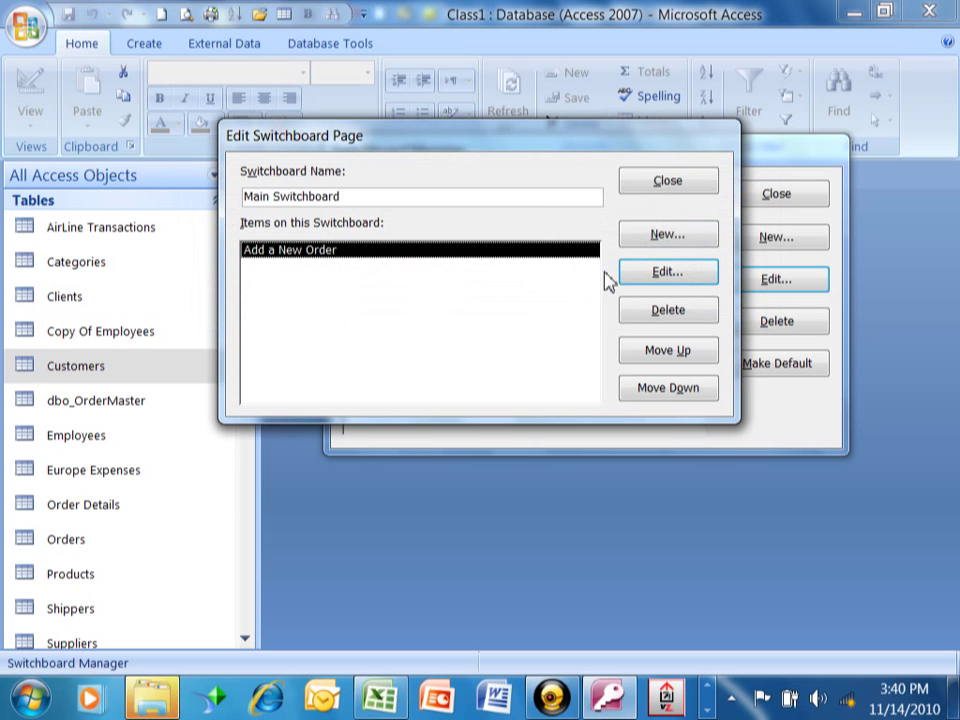
Step: Add a 'Lookup Existing Orders' item that opens the Orders form in Edit Mode
click(664, 240)
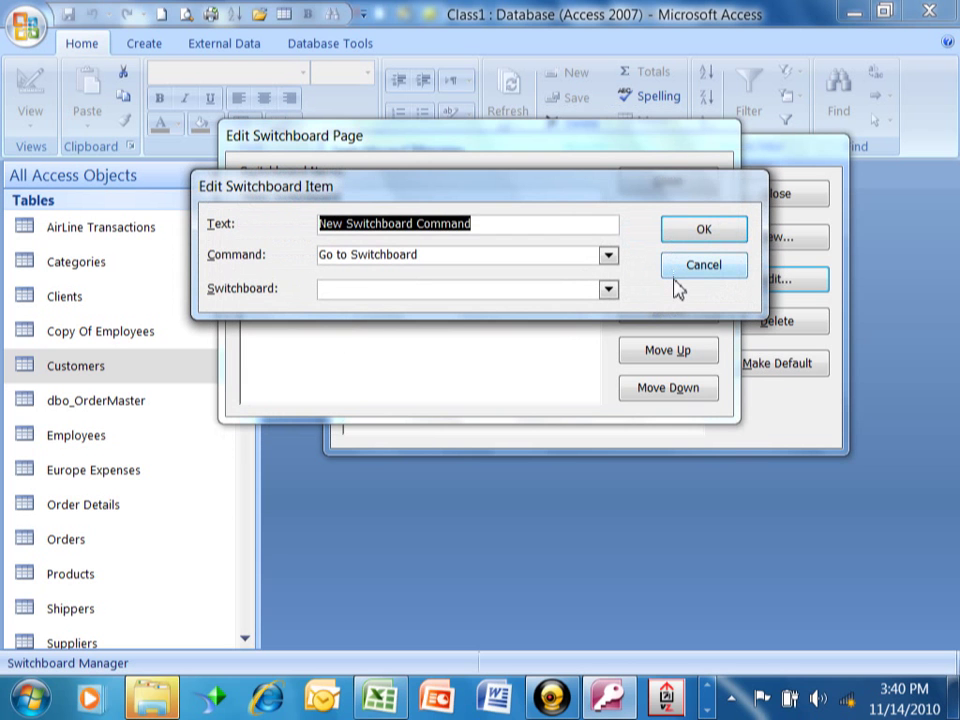
text(Lookup Existing Orders)
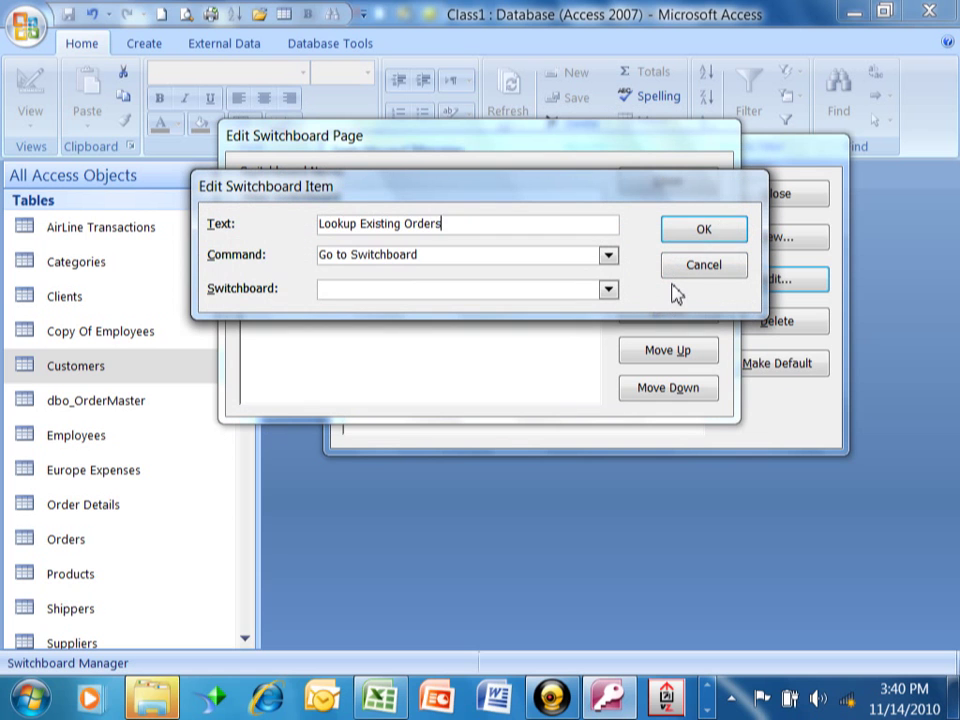
key(Tab)
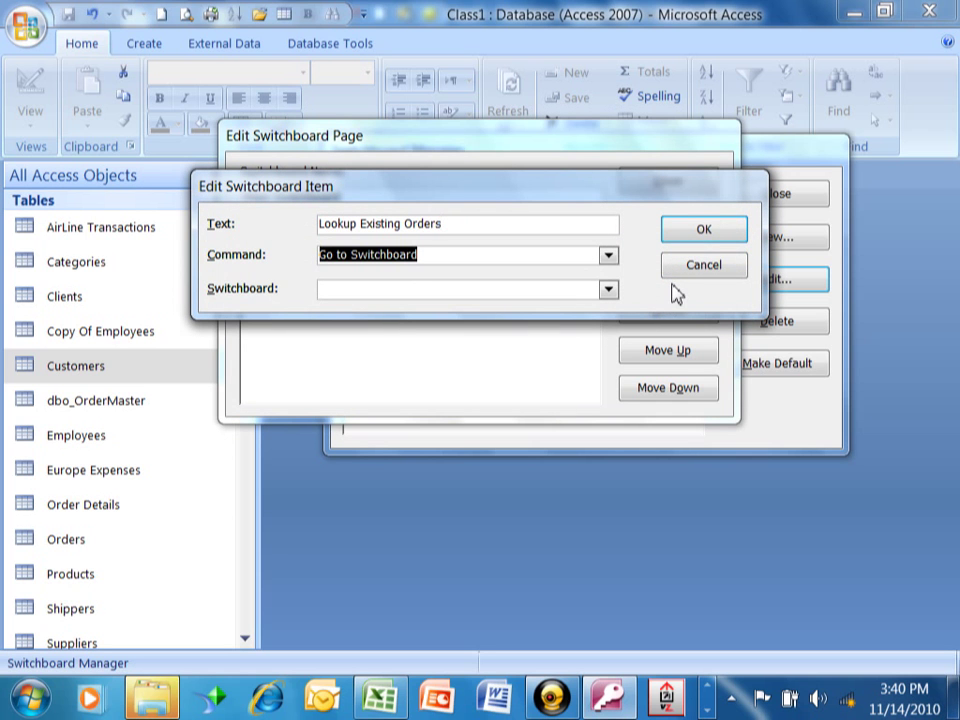
click(608, 257)
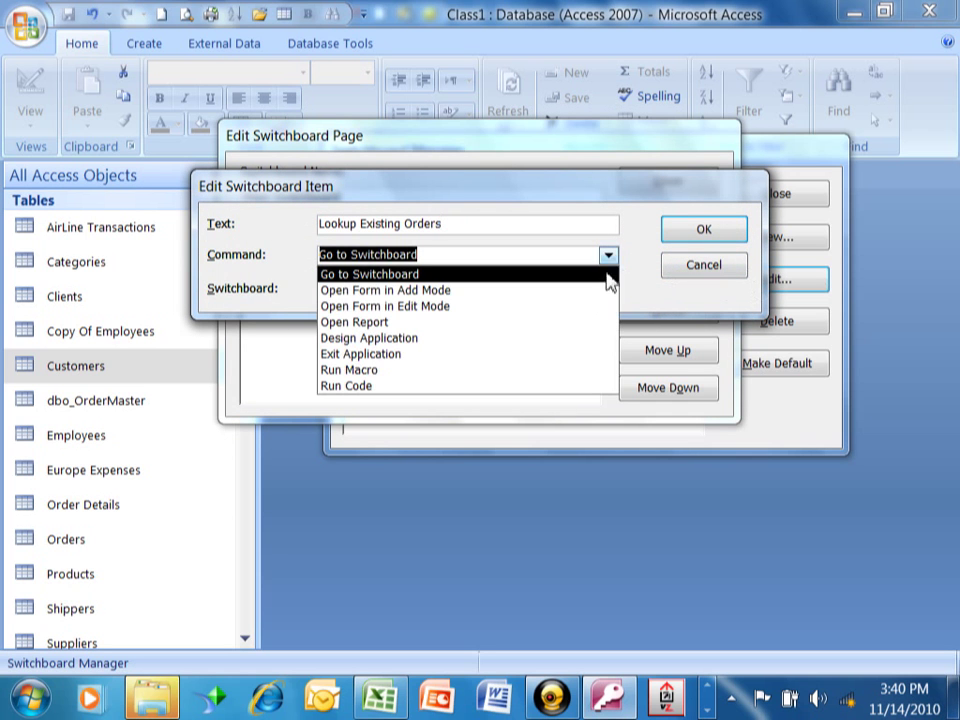
click(473, 307)
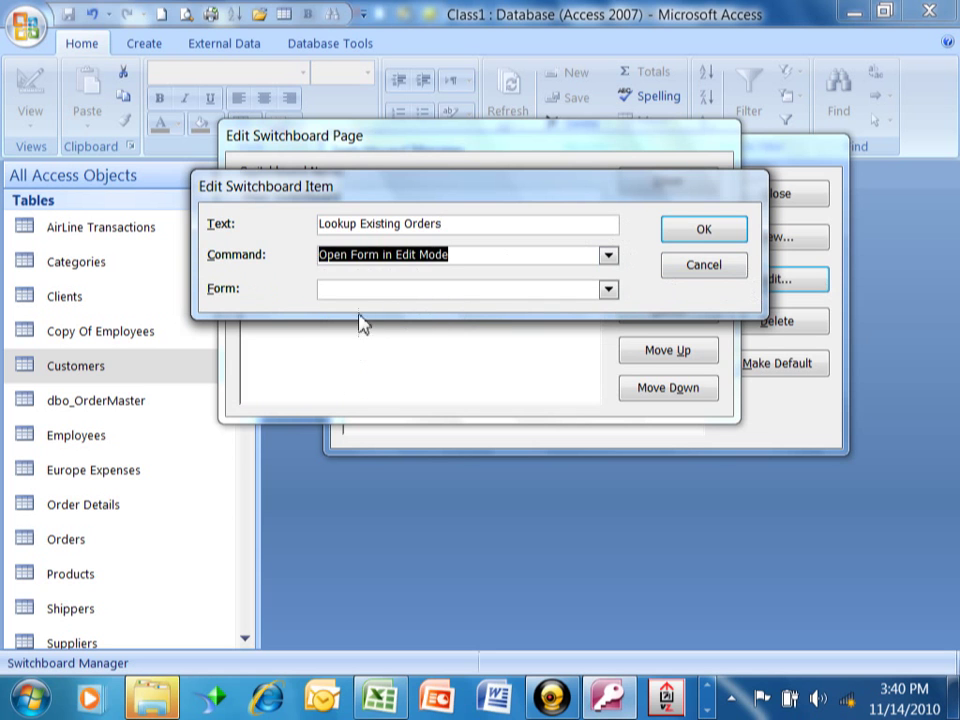
click(608, 290)
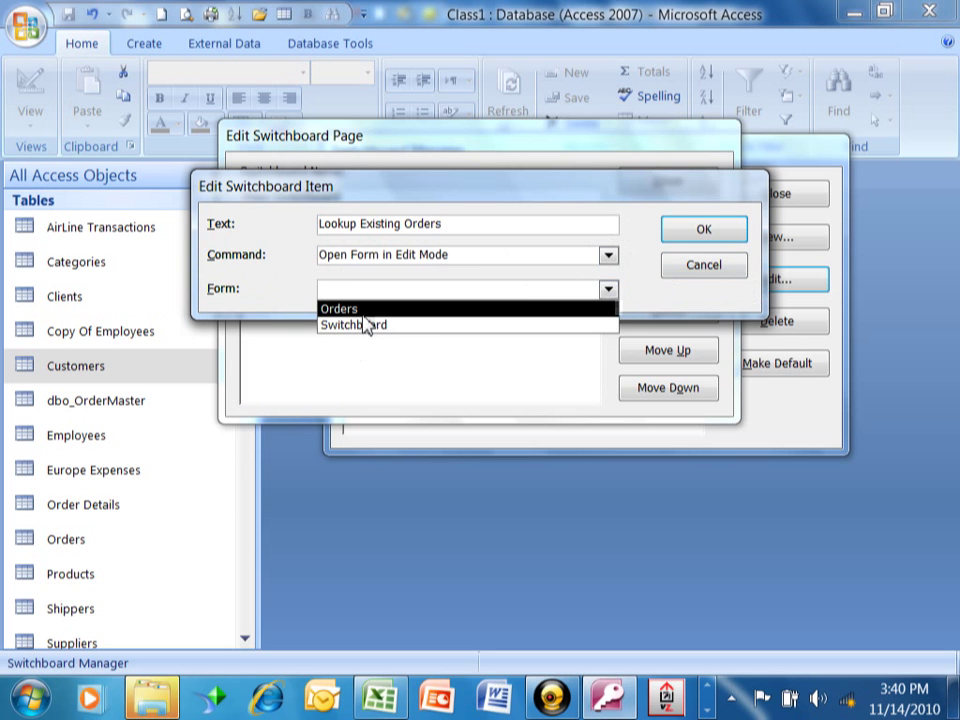
click(366, 308)
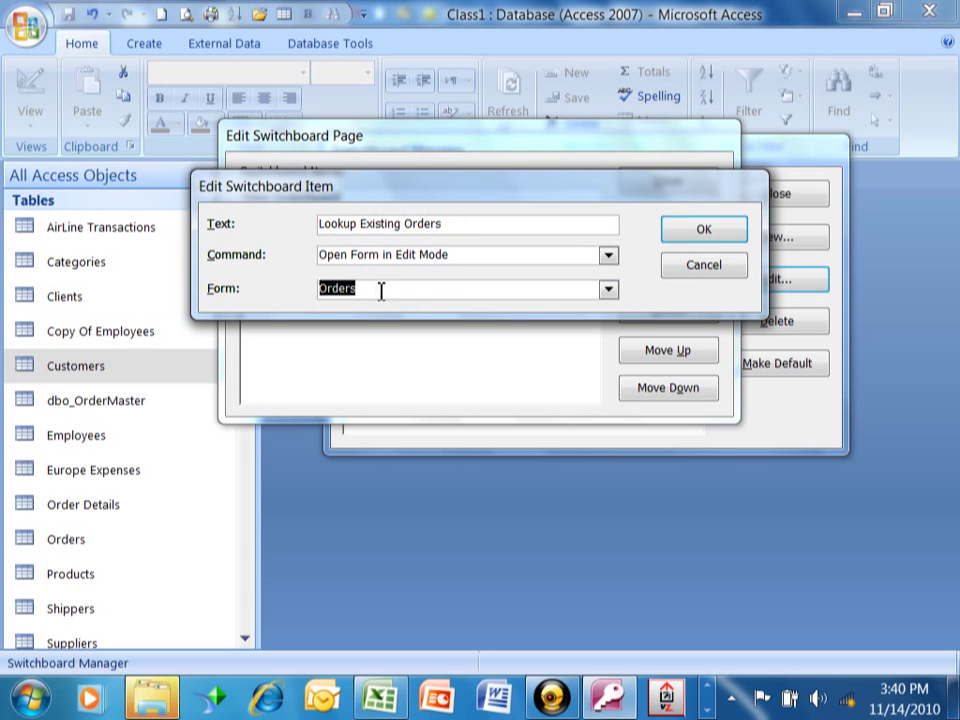
click(706, 232)
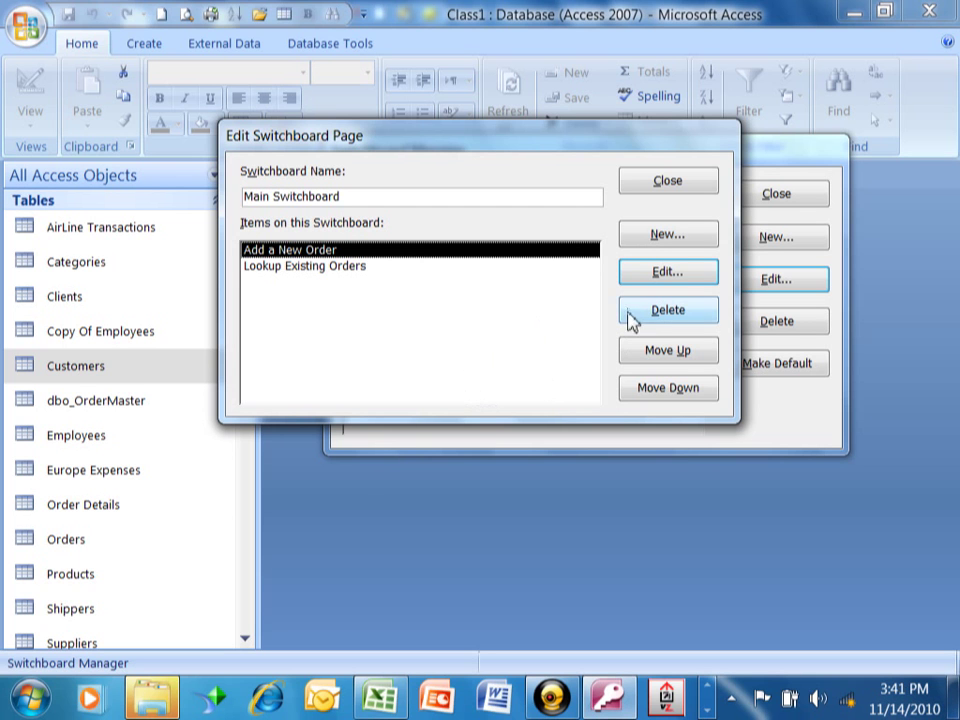
click(650, 236)
Step: Title the item 'Run Orders Report' and set it to Open Report with the Orders report
text(Run Orders Report)
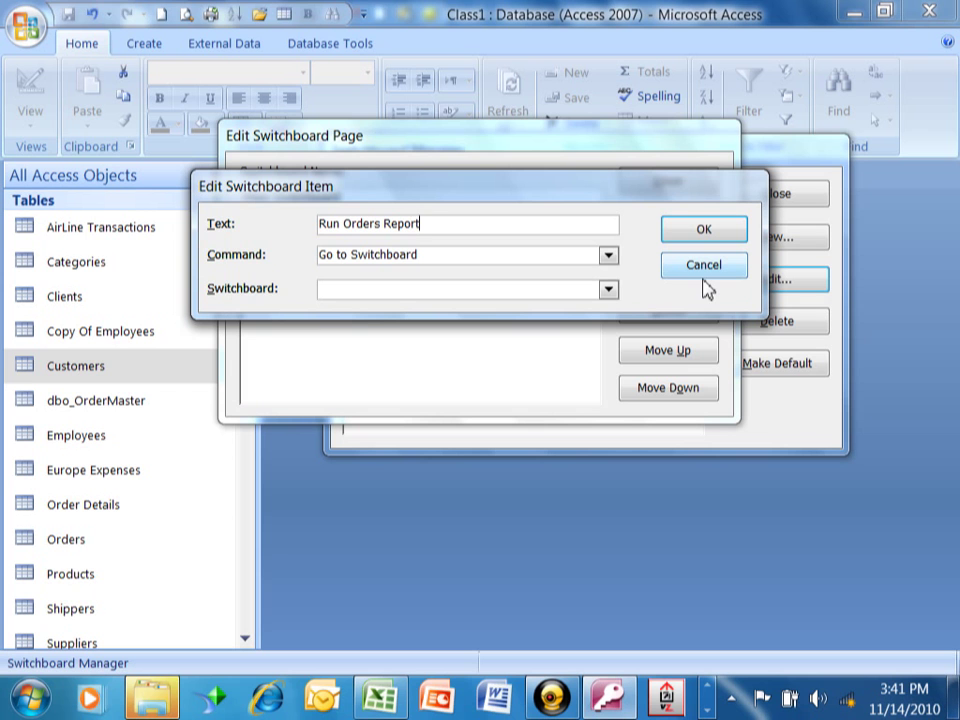
click(608, 254)
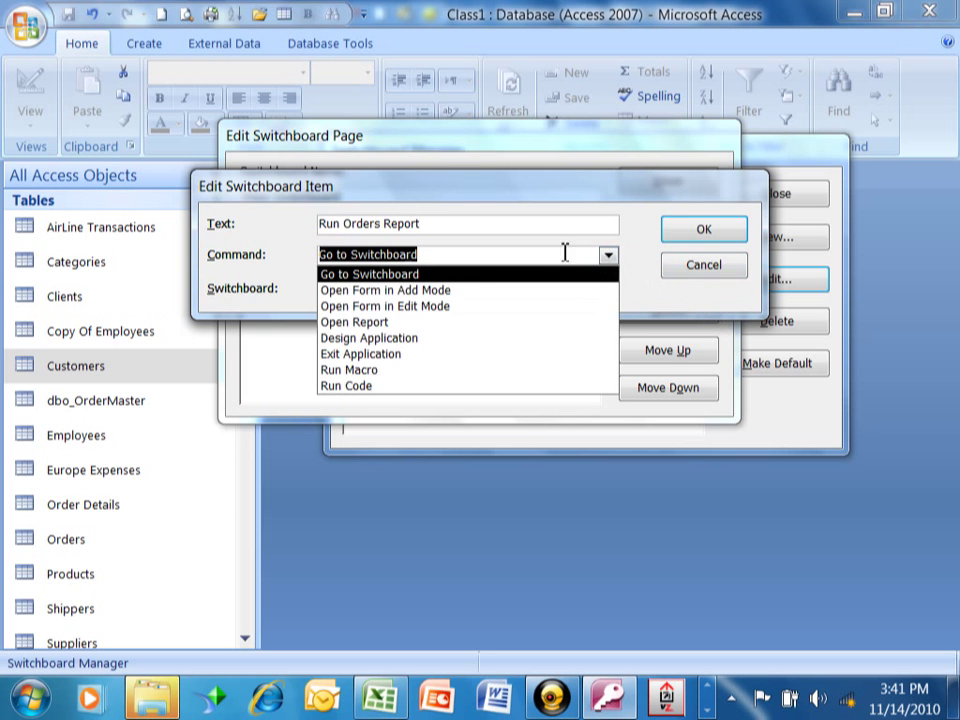
click(441, 322)
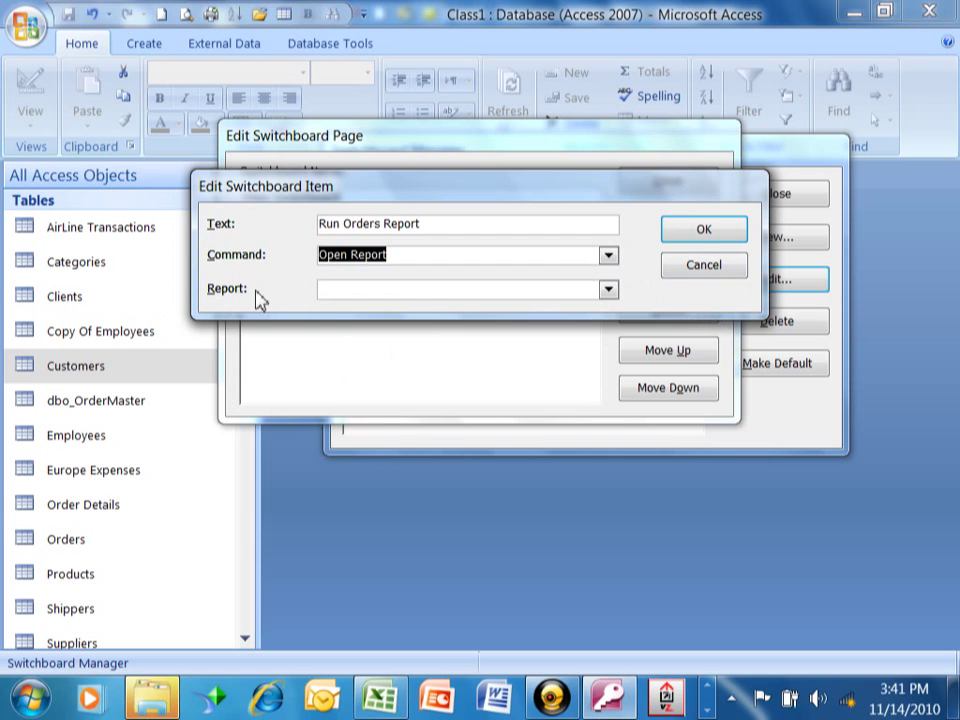
click(608, 290)
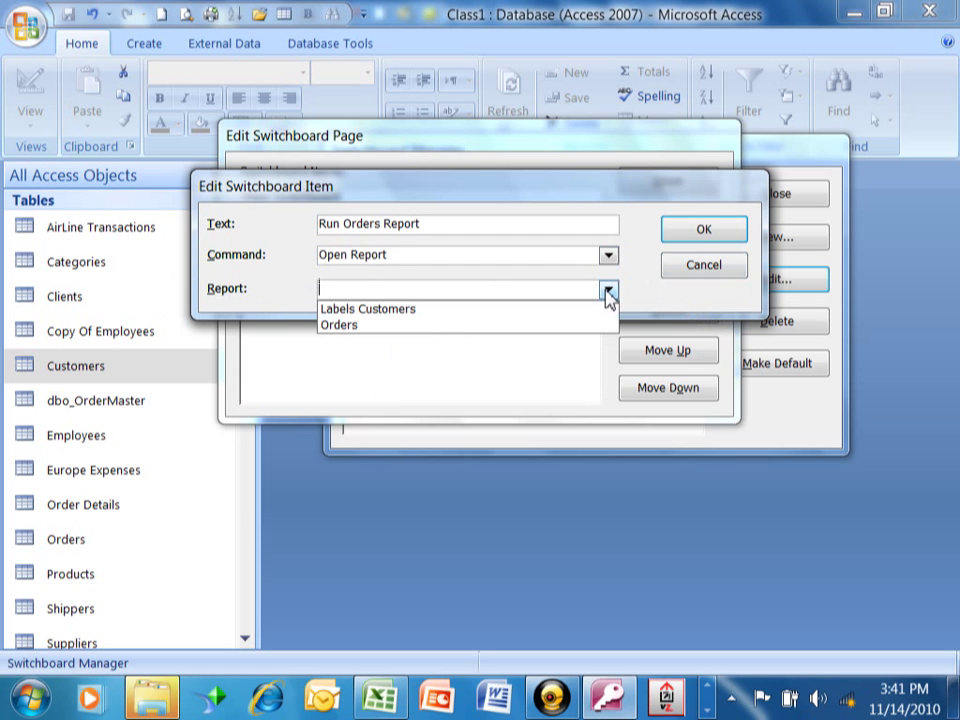
click(359, 327)
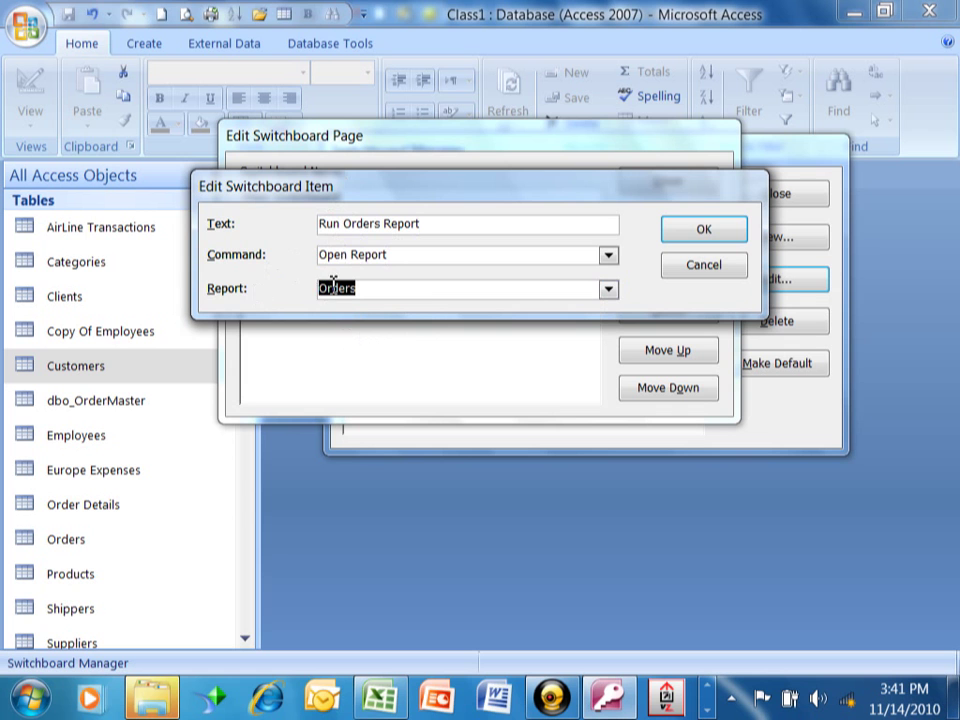
click(704, 232)
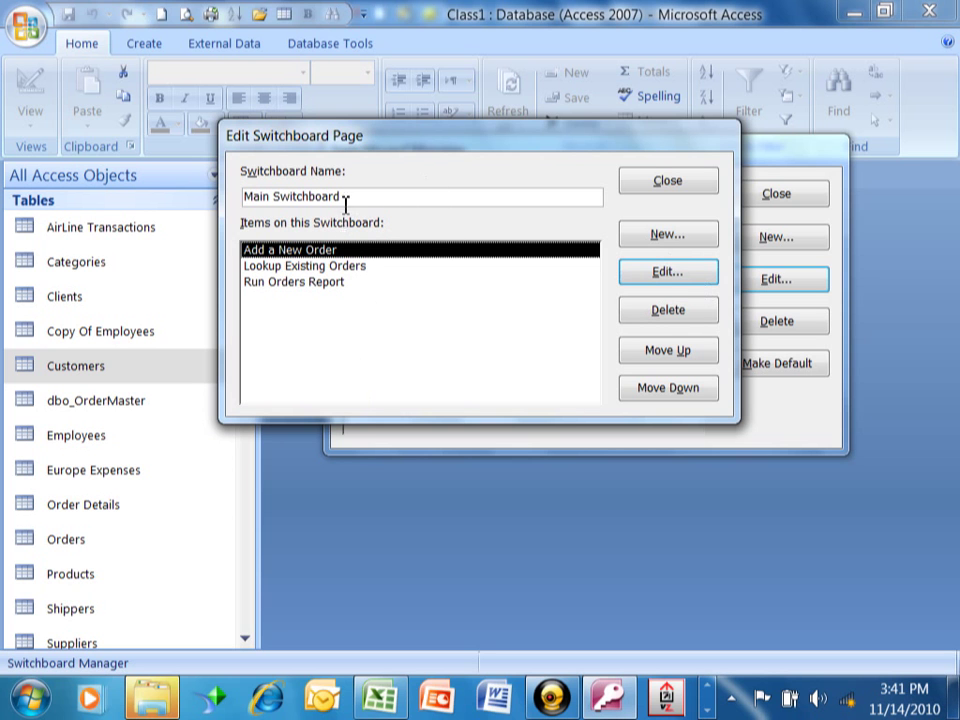
Step: Add a 'Run labels' item using Open Report with the Labels Customers report
click(671, 243)
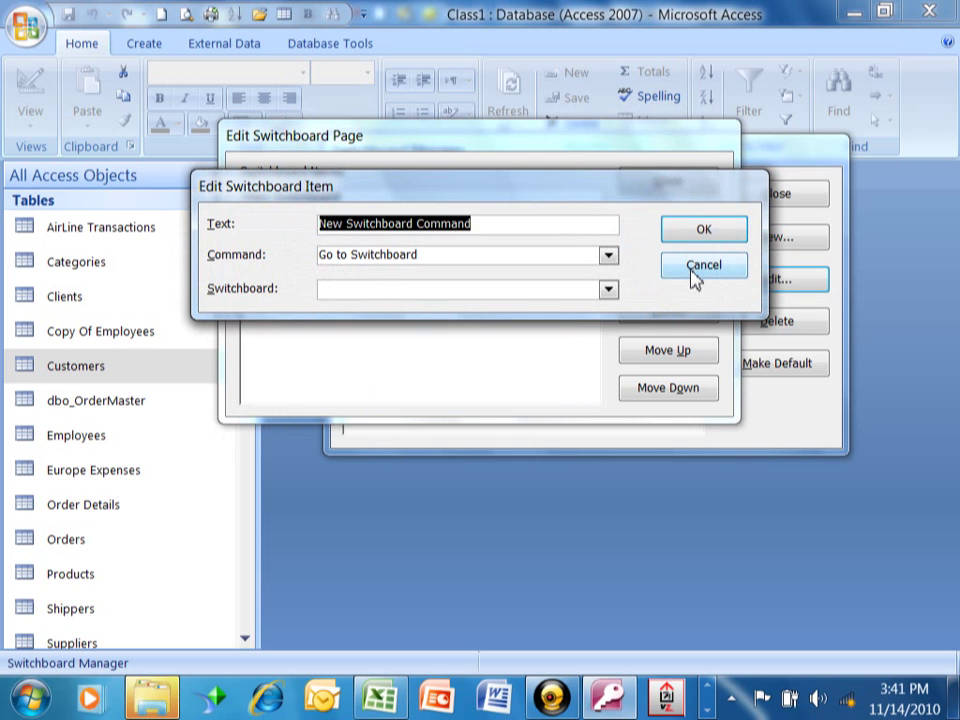
text(Run labels)
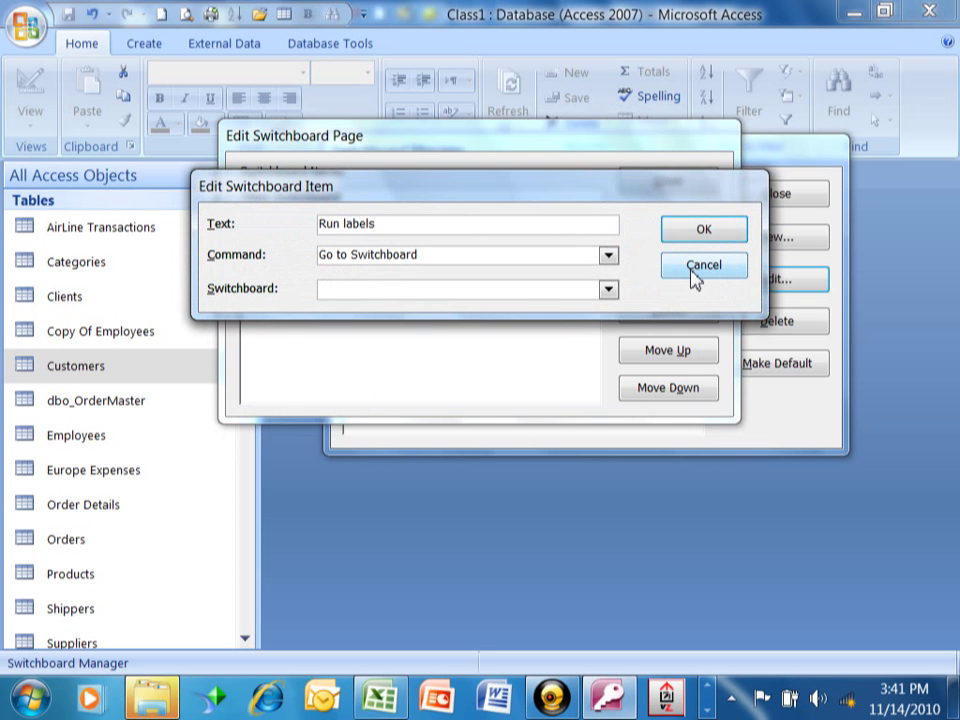
key(Tab)
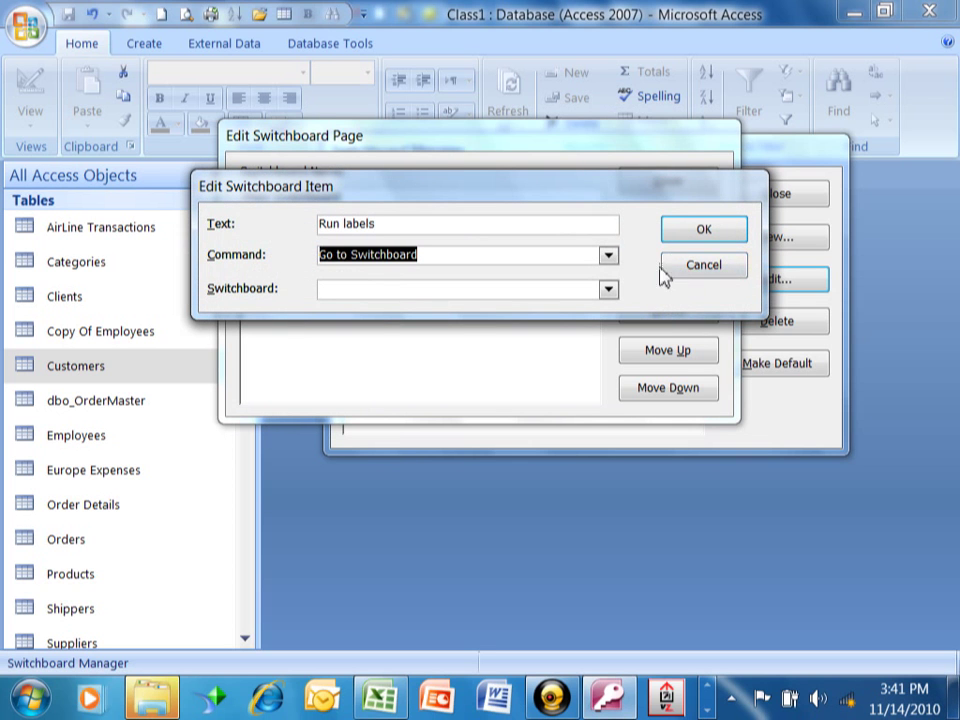
click(608, 255)
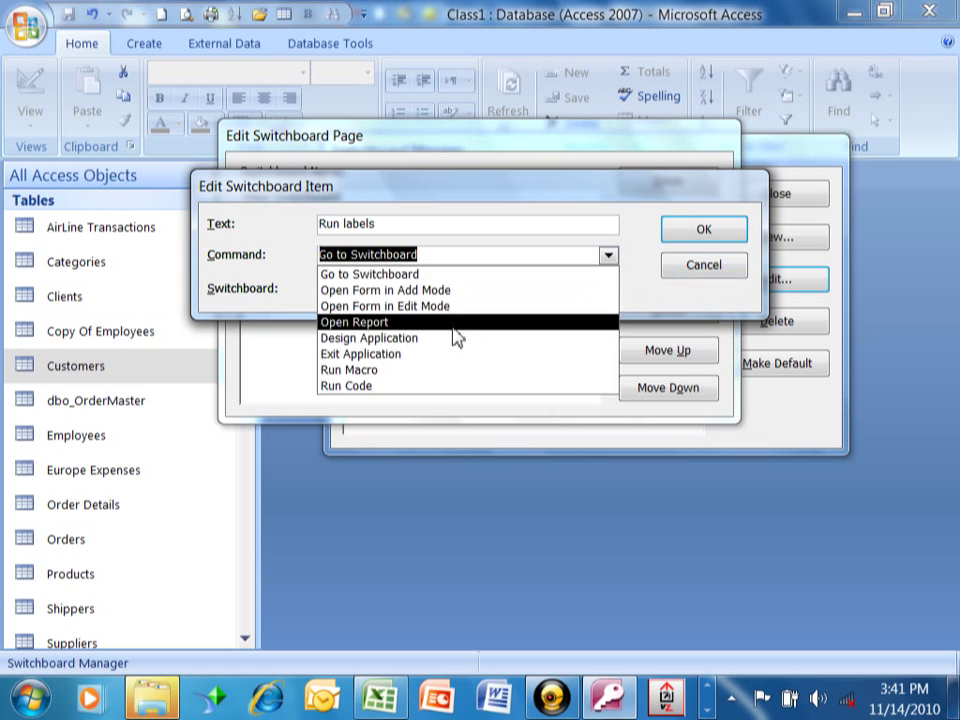
click(450, 321)
click(608, 289)
click(429, 312)
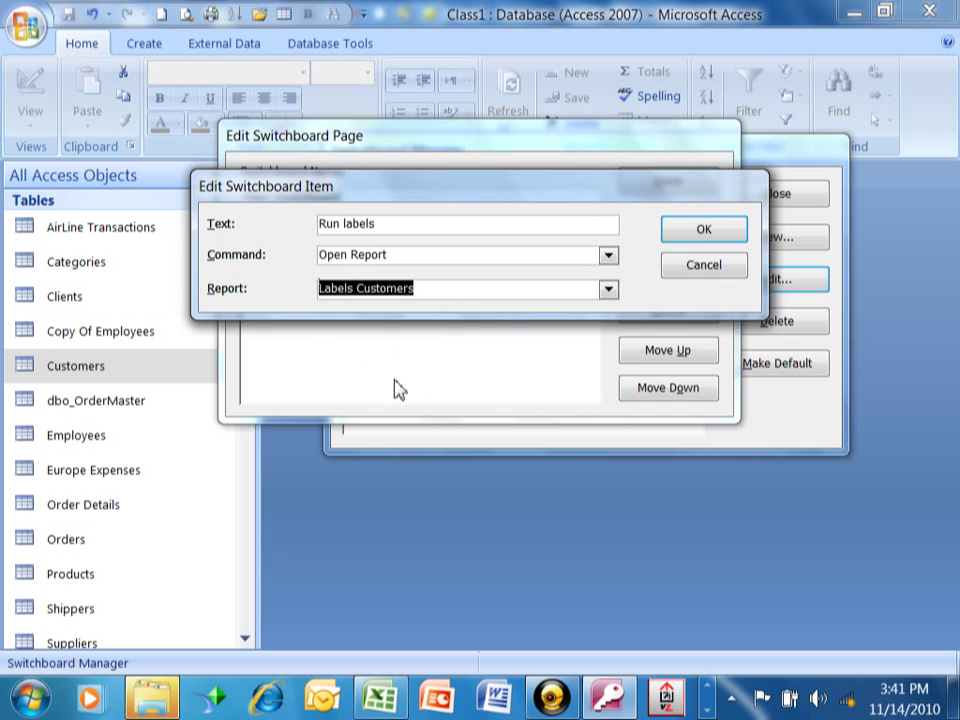
click(700, 230)
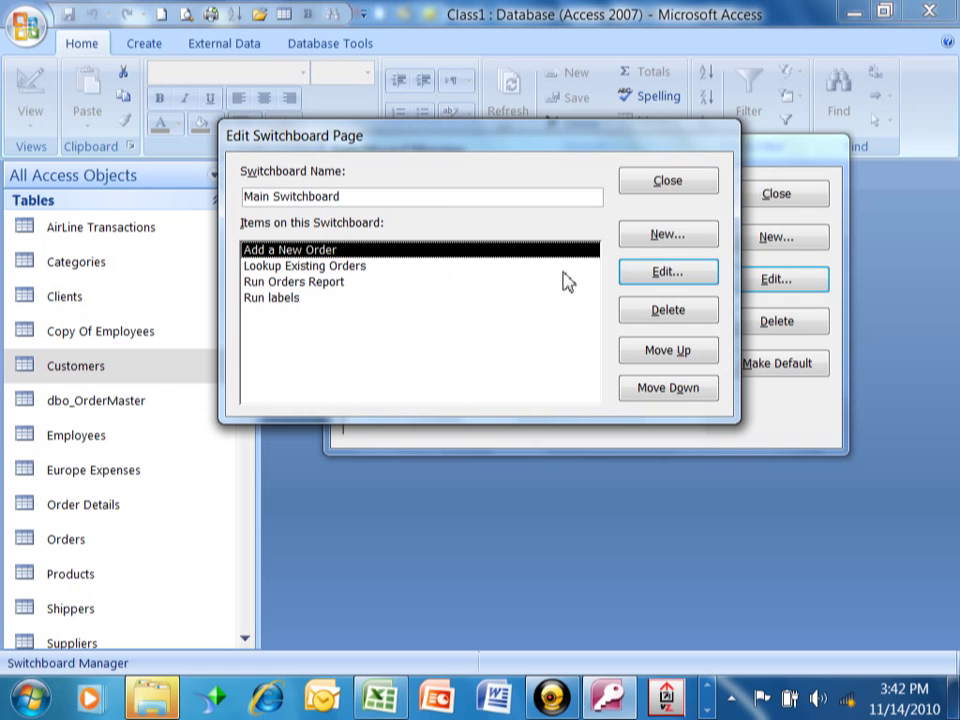
Step: Close the switchboard dialogs and open the Switchboard form from the Navigation Pane's Forms list
click(670, 183)
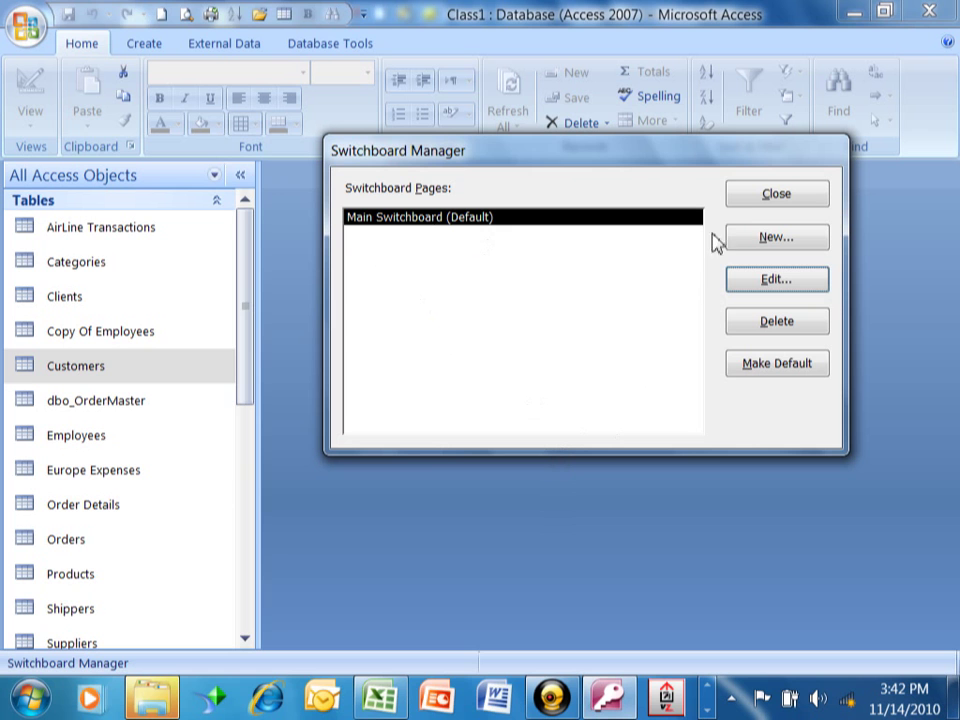
click(783, 197)
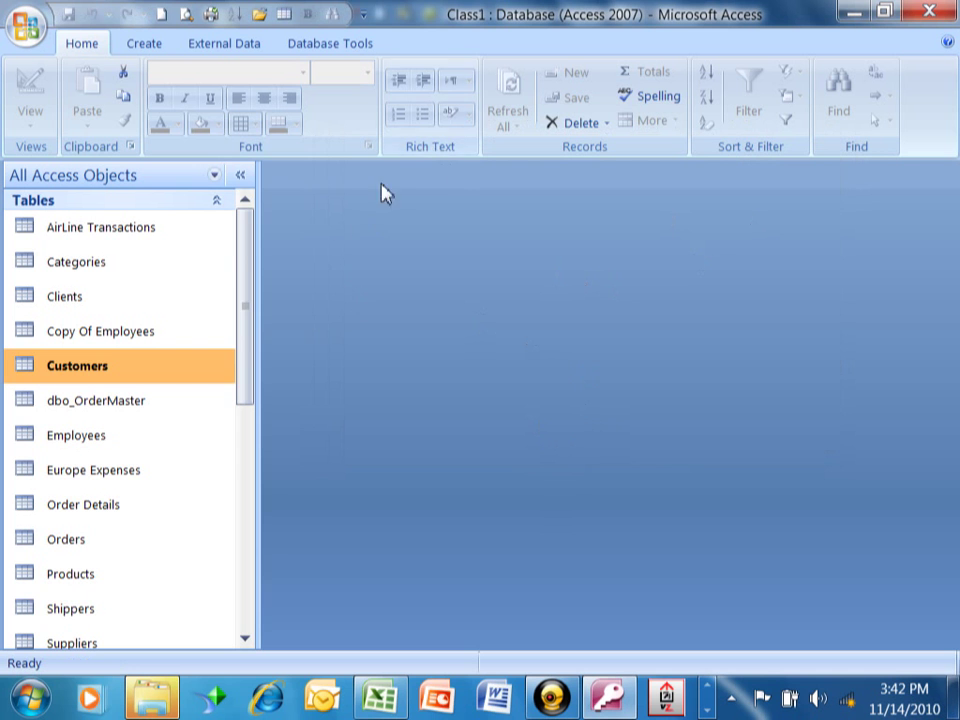
drag(246, 246, 259, 469)
scroll(178, 443, up, 1)
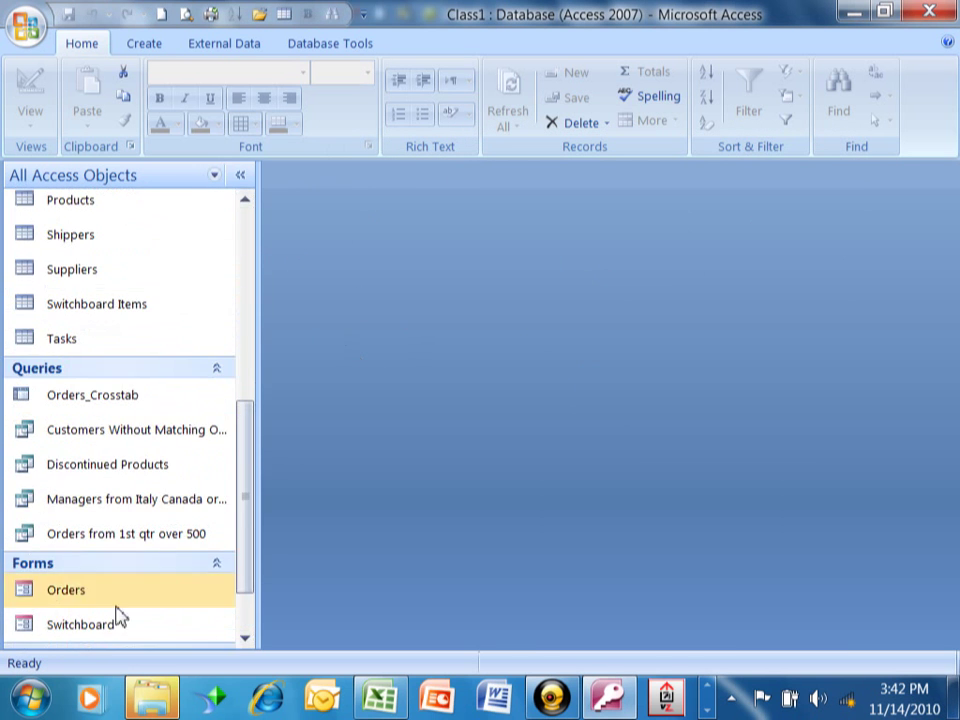
drag(246, 580, 246, 634)
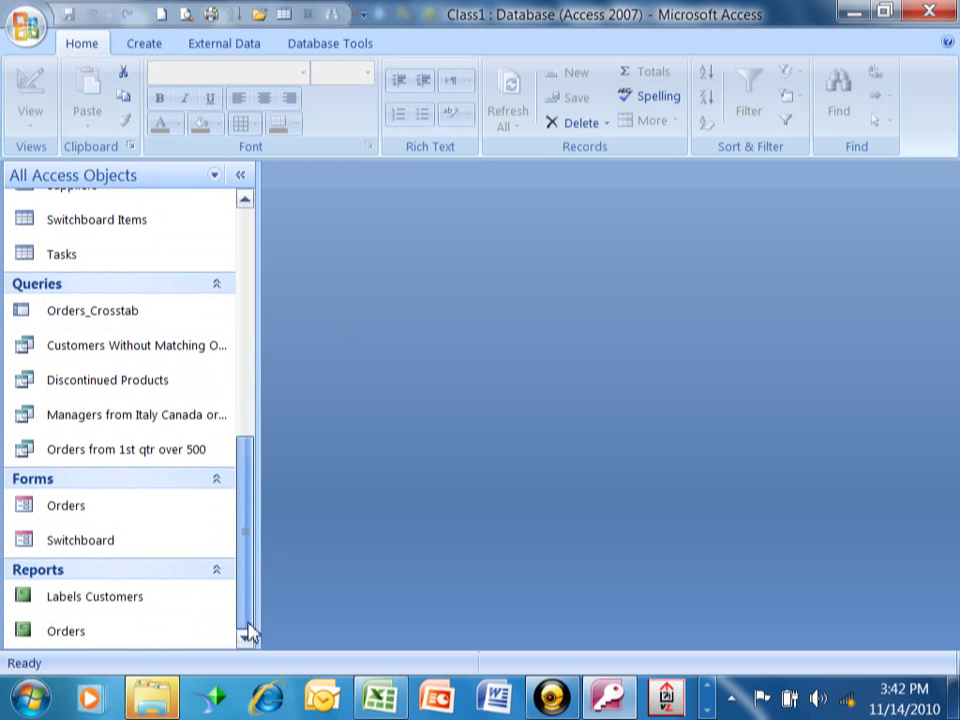
scroll(156, 444, up, 1)
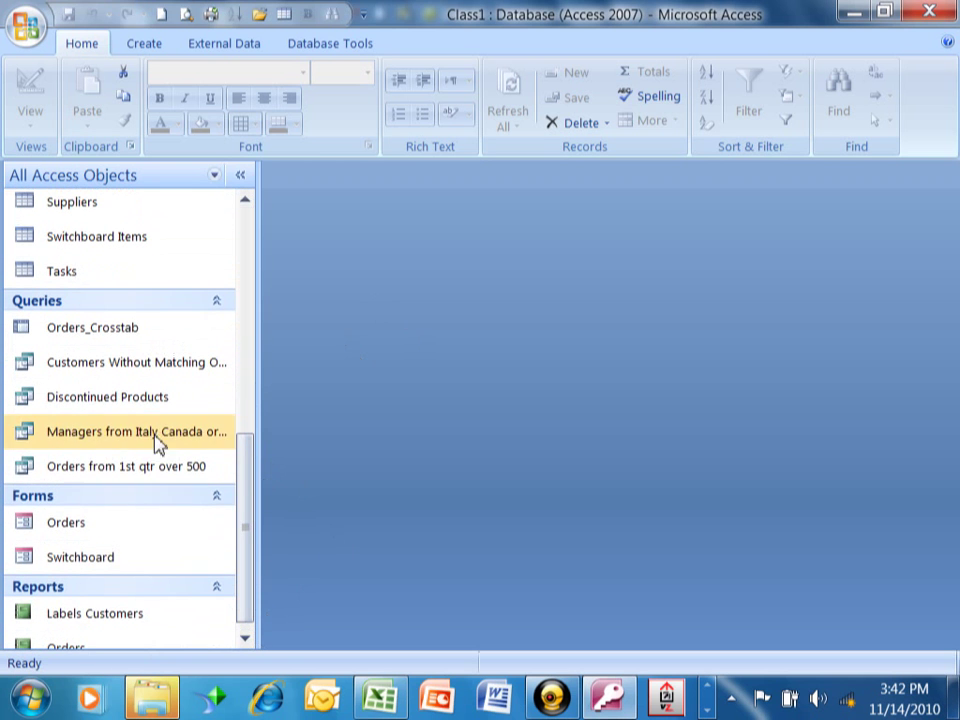
double_click(85, 562)
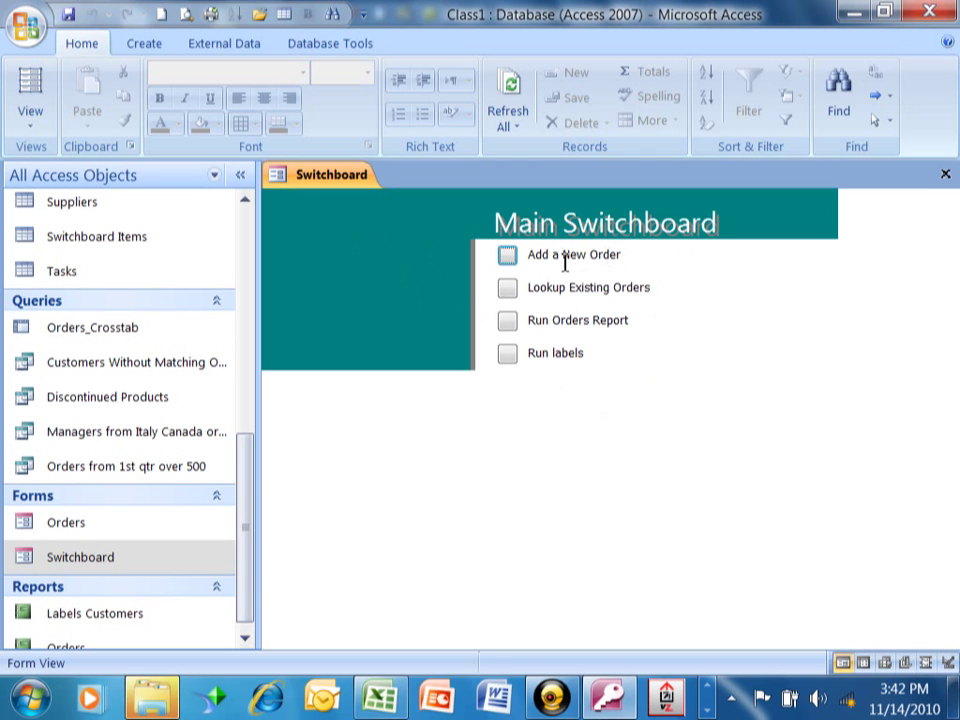
Step: Start a new order through Add a New Order, choosing a customer and an employee
click(508, 257)
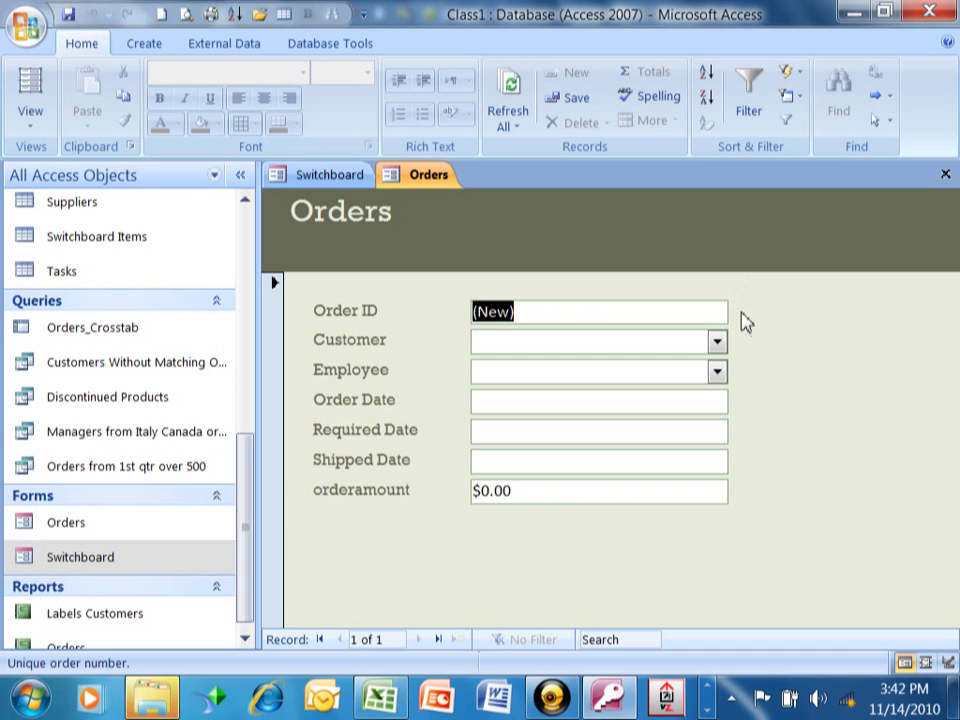
click(717, 341)
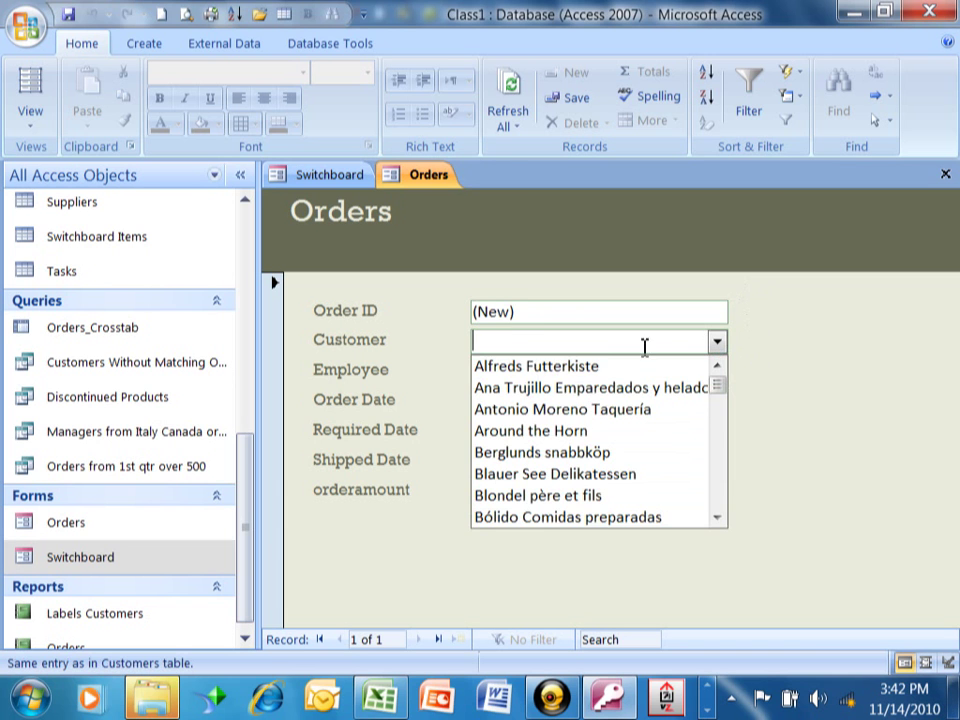
click(585, 418)
click(717, 371)
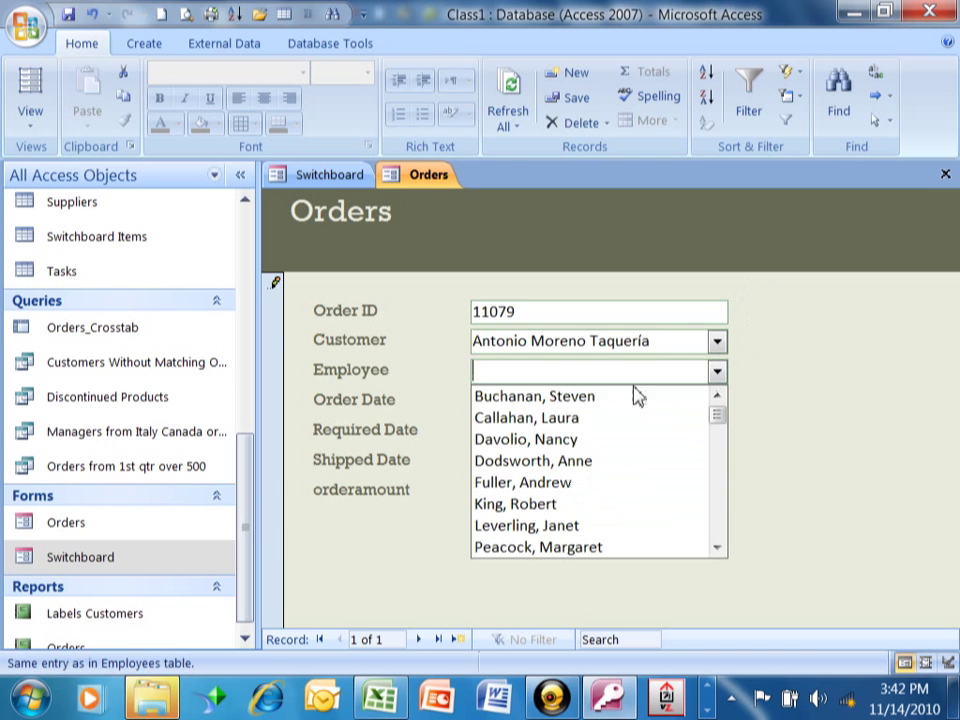
click(566, 444)
Step: Set the order date to 11/14/2010 and the required date to 11/18/2010
click(585, 406)
click(742, 401)
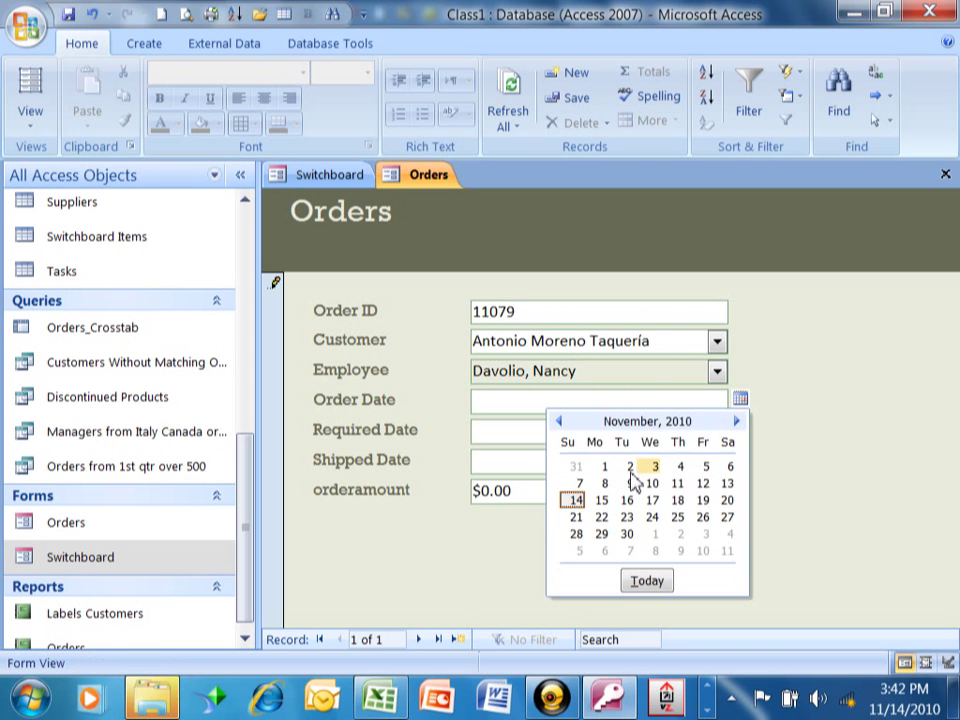
click(573, 498)
click(592, 436)
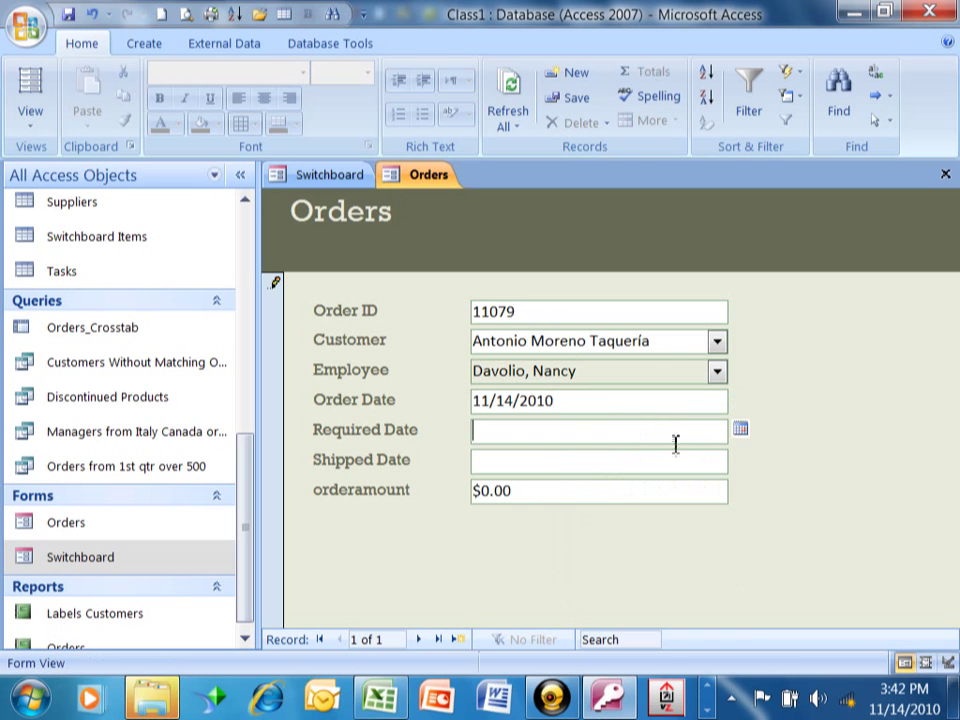
click(741, 430)
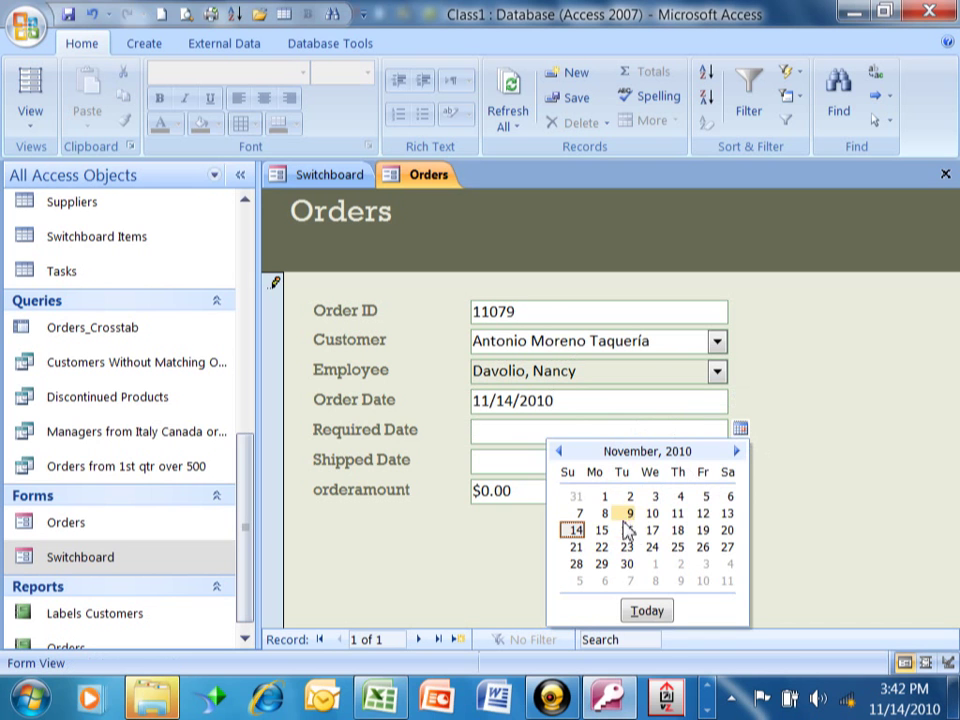
click(677, 530)
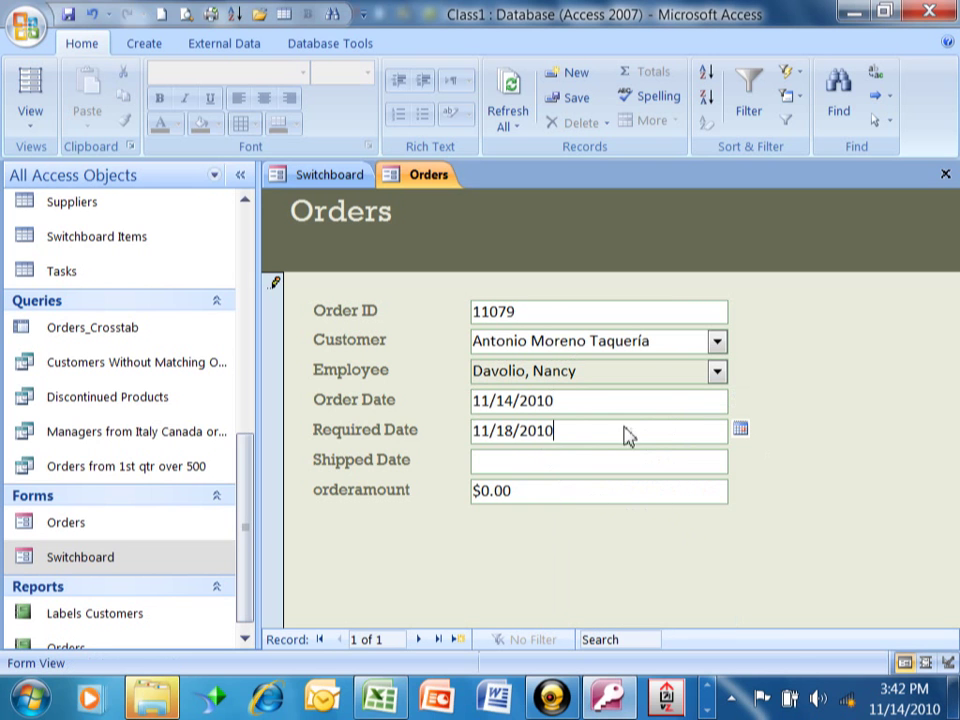
Step: Replace the order amount with 300 and close the Orders form
drag(561, 491, 458, 499)
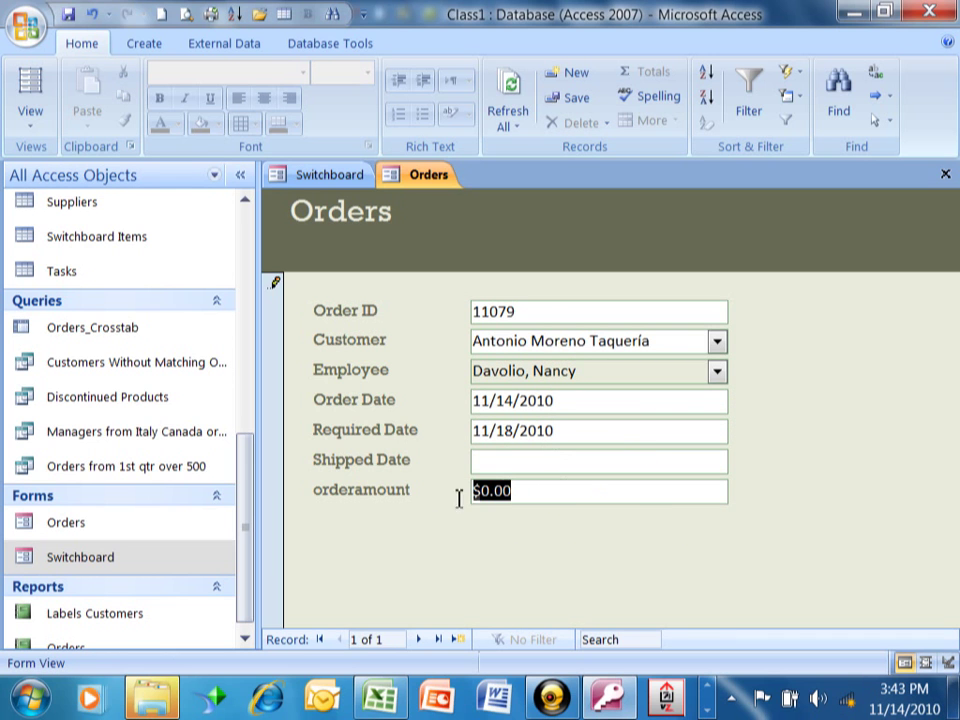
text(3000)
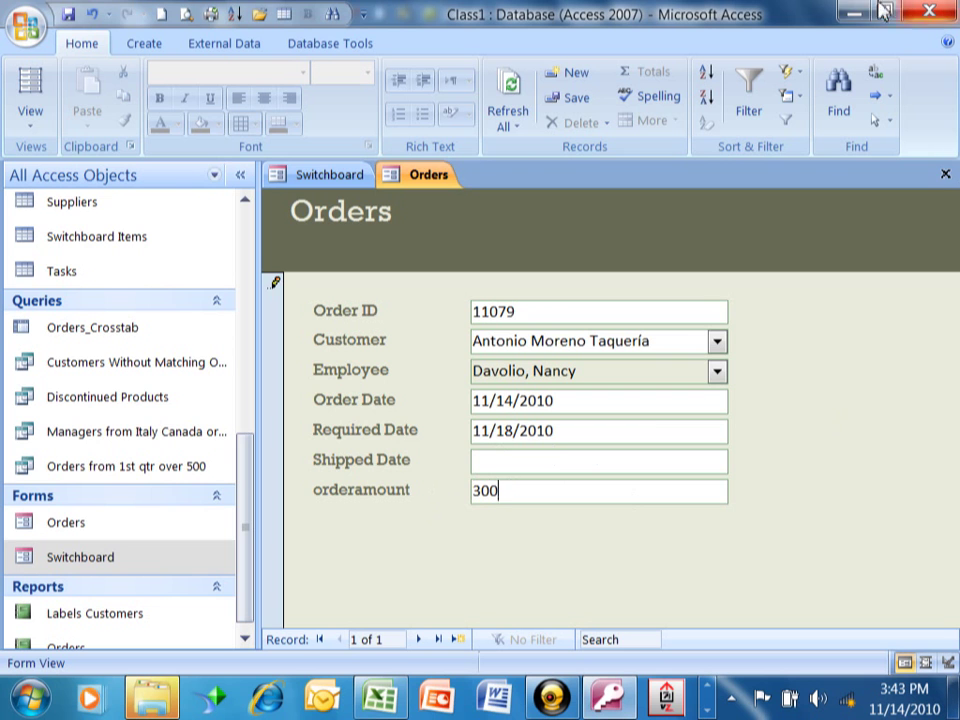
click(945, 175)
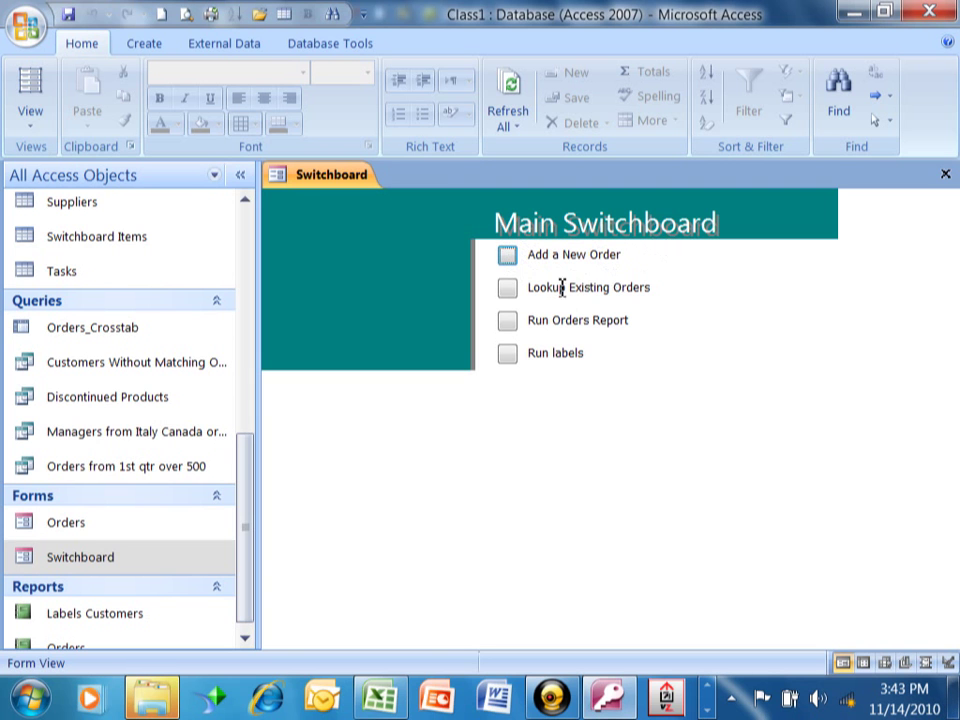
click(508, 290)
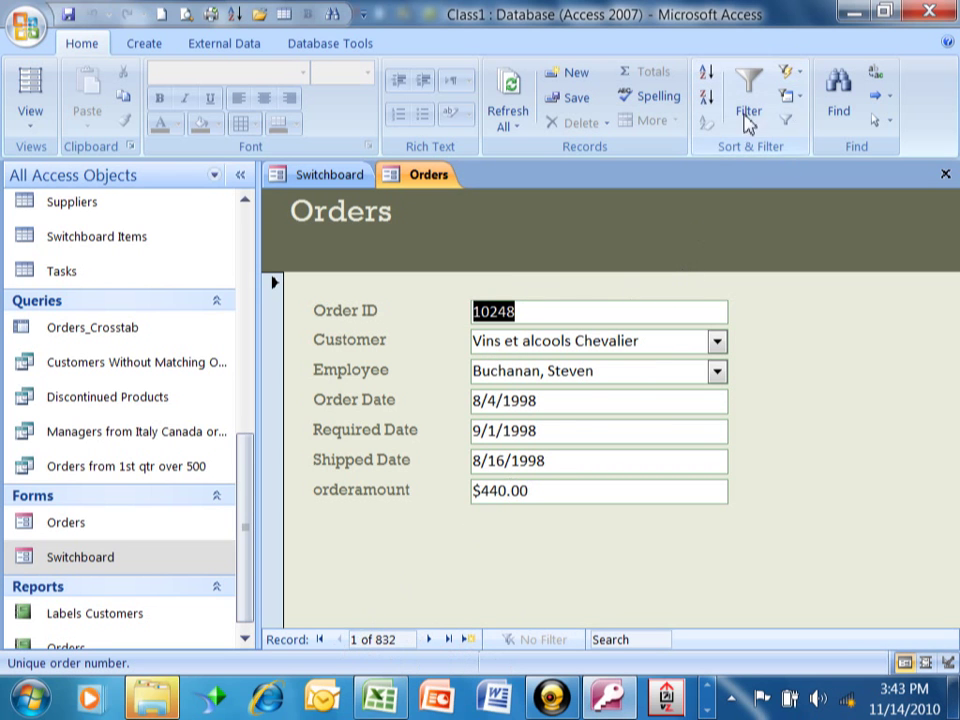
click(946, 175)
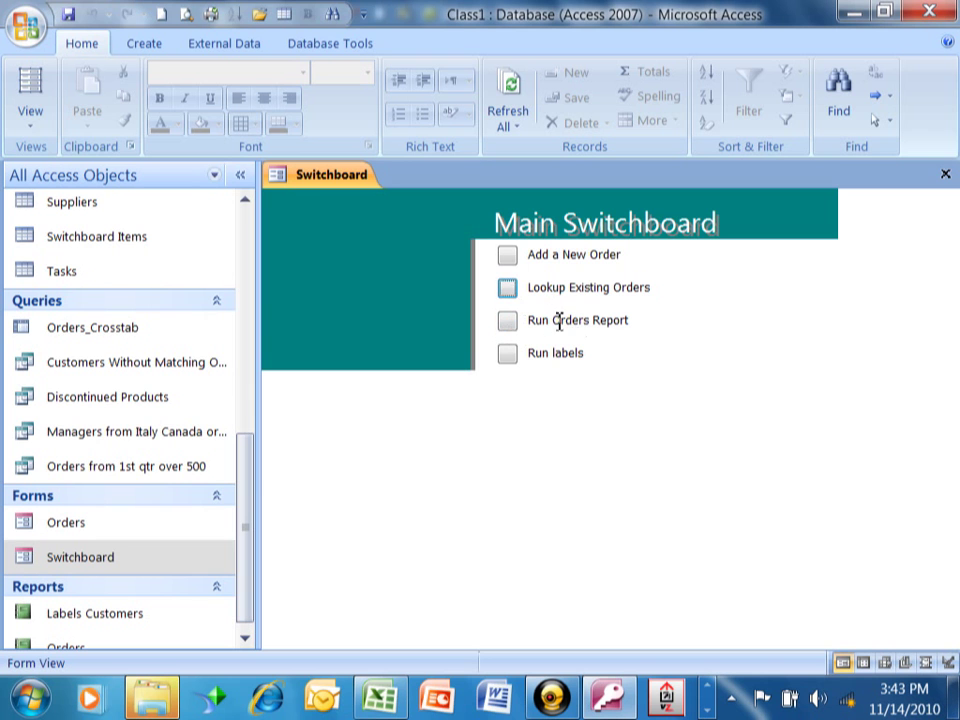
click(508, 326)
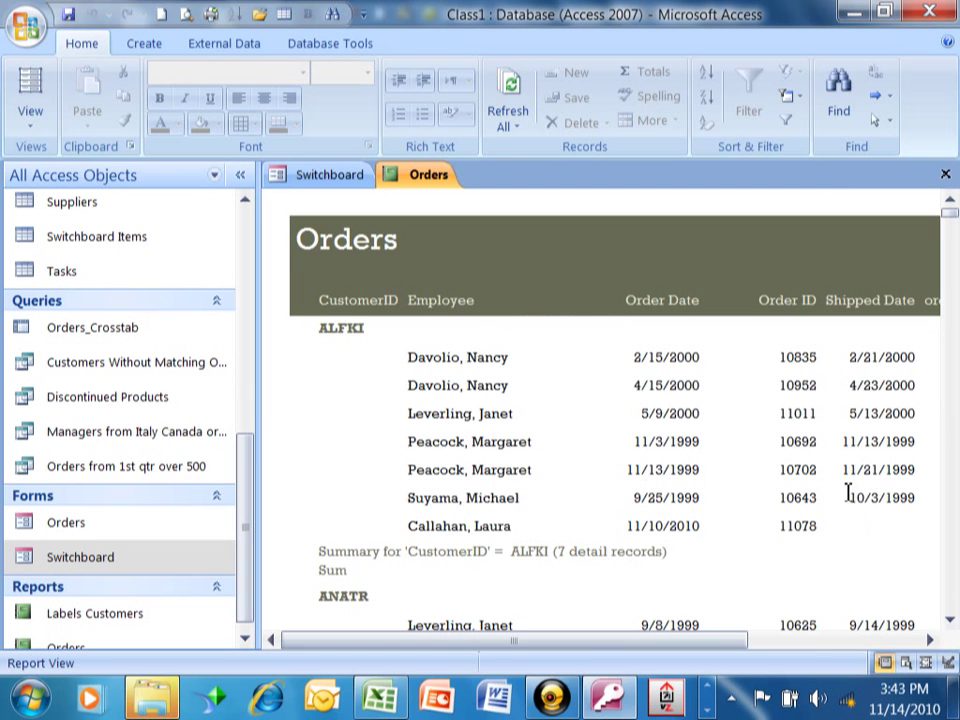
click(946, 176)
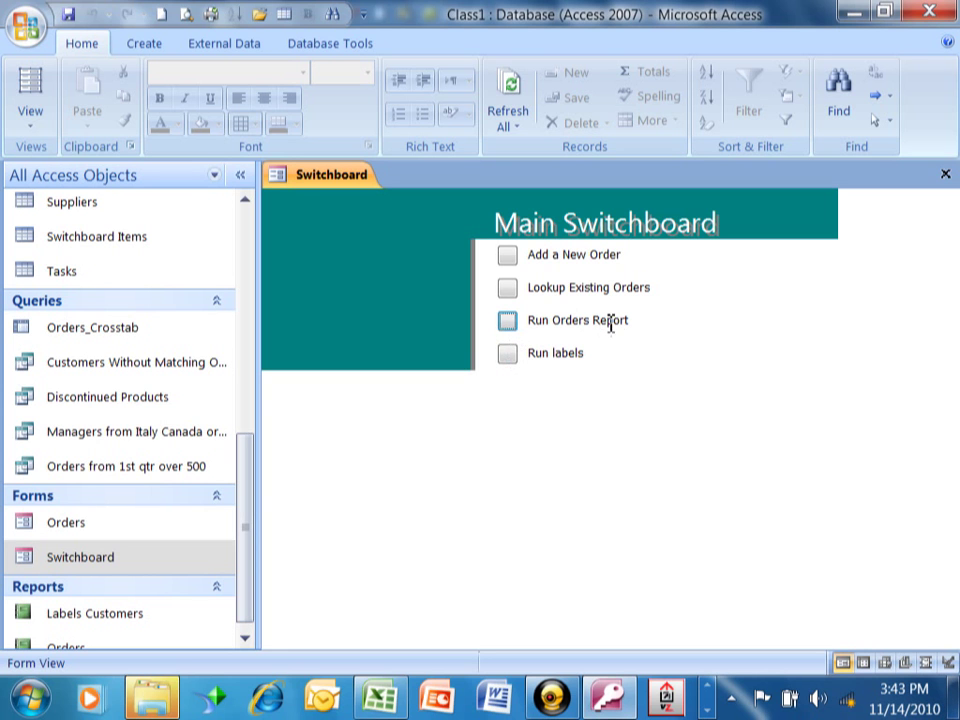
click(507, 356)
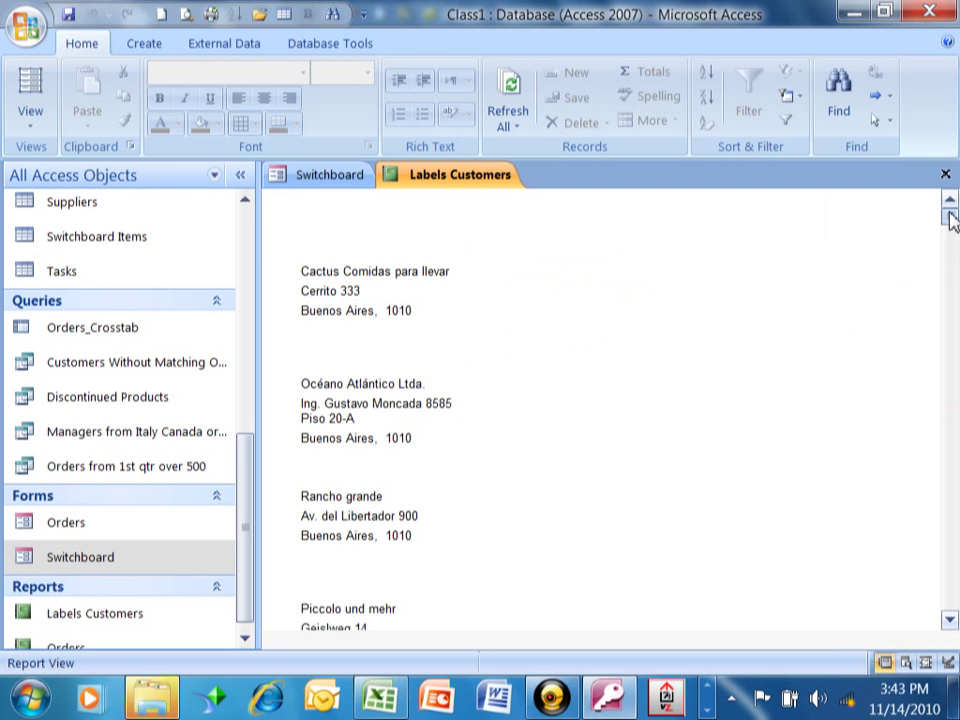
mouse_move(949, 214)
mouse_down()
mouse_move(949, 251)
mouse_move(950, 210)
mouse_up()
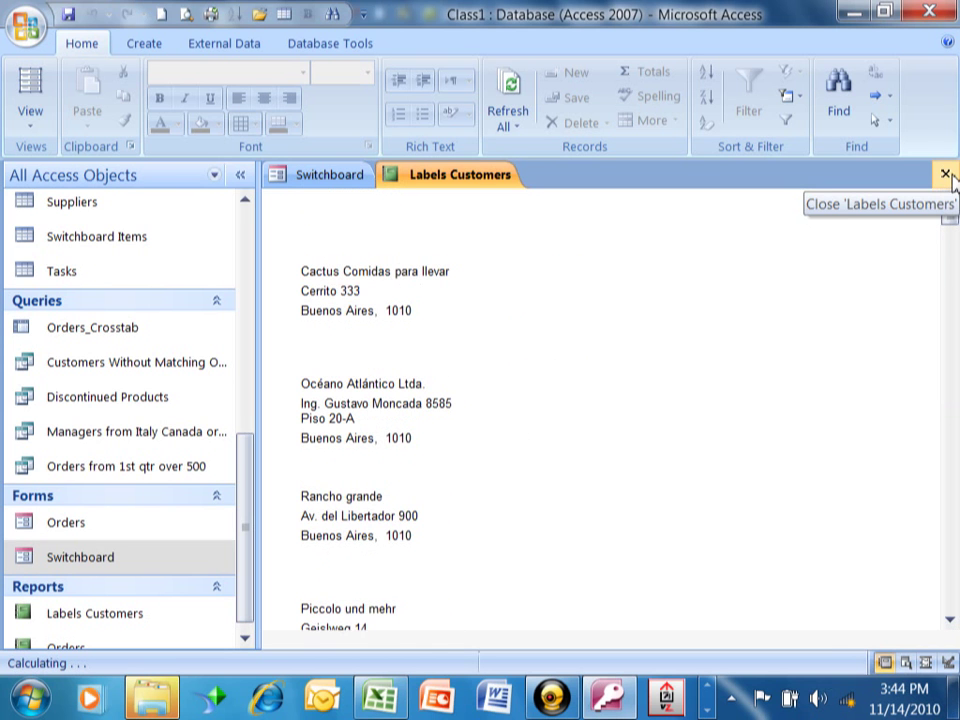
click(945, 175)
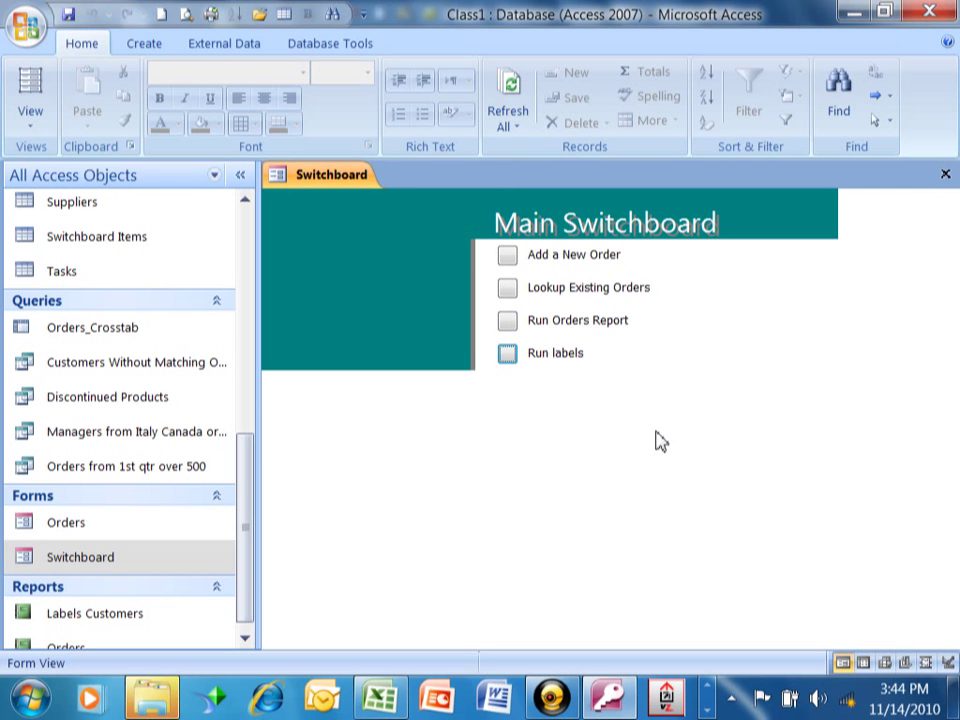
Step: Close the Switchboard form and reopen the Main Switchboard page in Switchboard Manager for editing
click(945, 176)
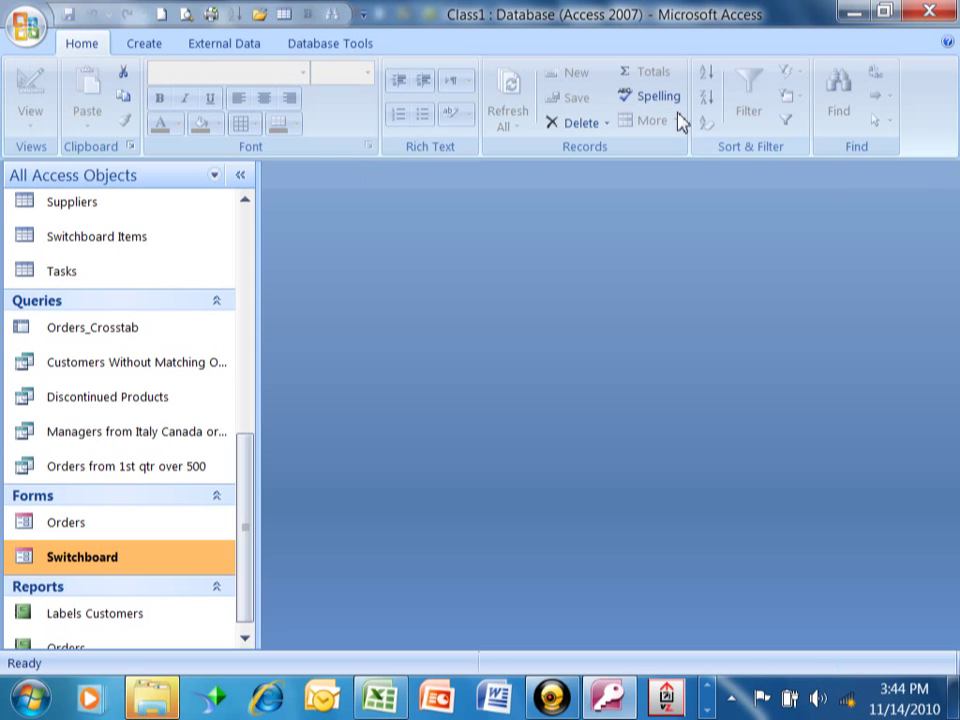
click(328, 46)
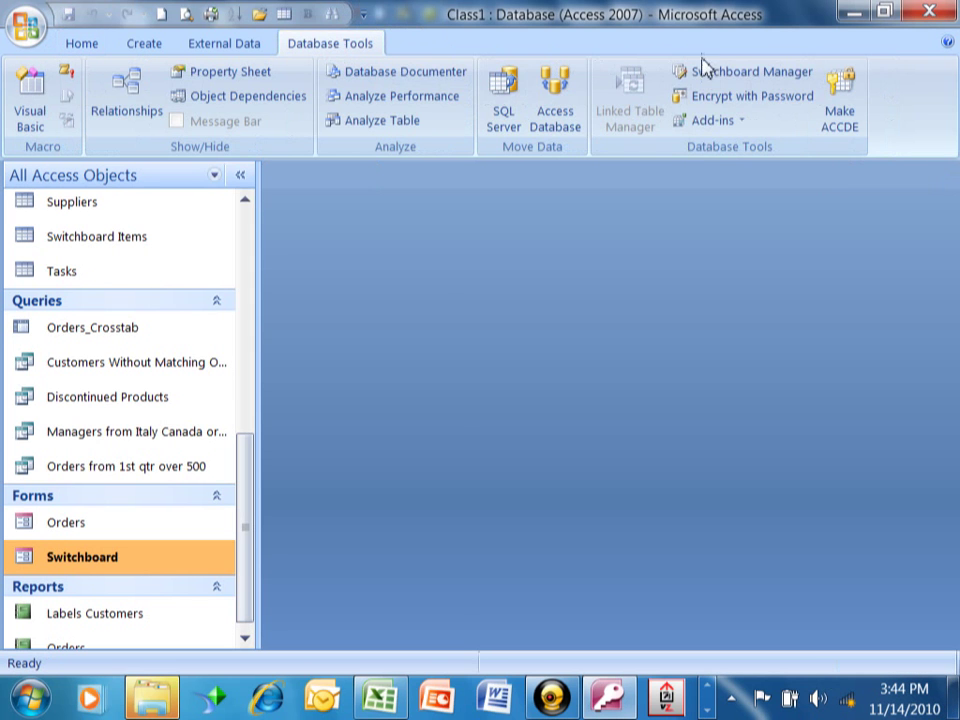
click(740, 82)
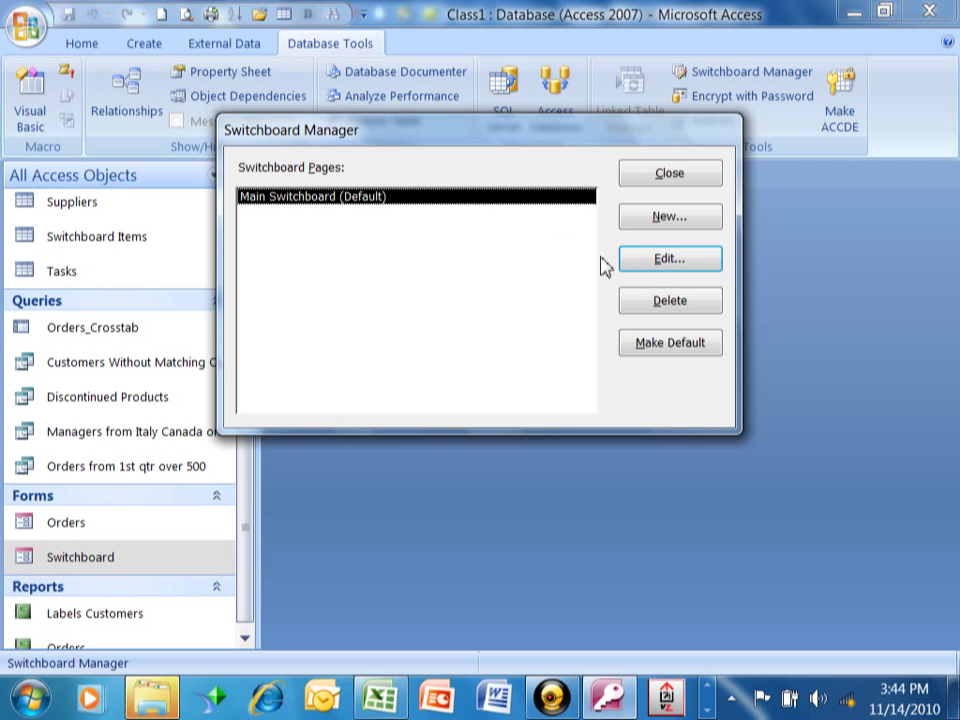
click(670, 262)
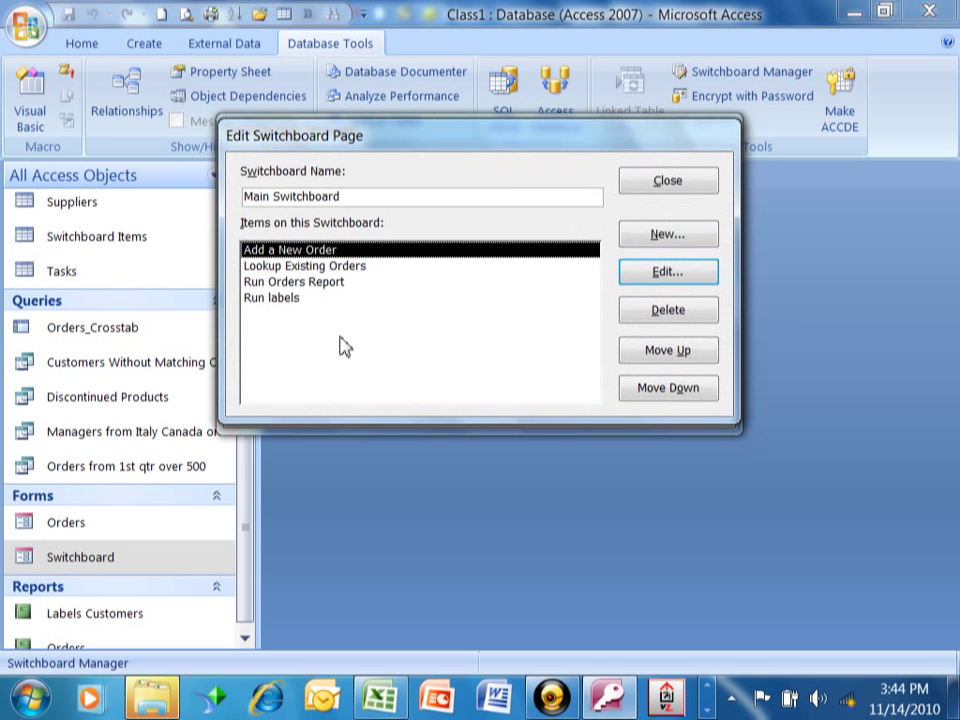